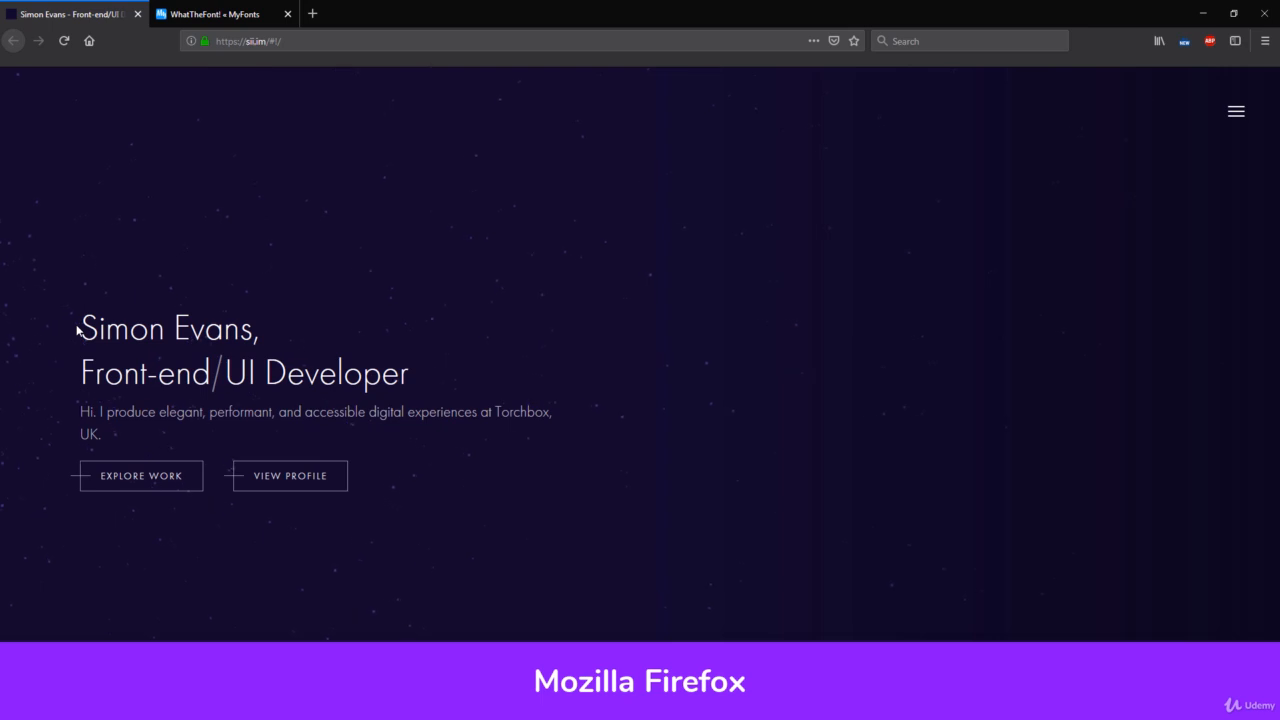
# Inspect the website's main heading and examine its used font along with all fonts on the page.
pyautogui.moveTo(78, 330); pyautogui.dragTo(250, 326)
pyautogui.rightClick(248, 325)
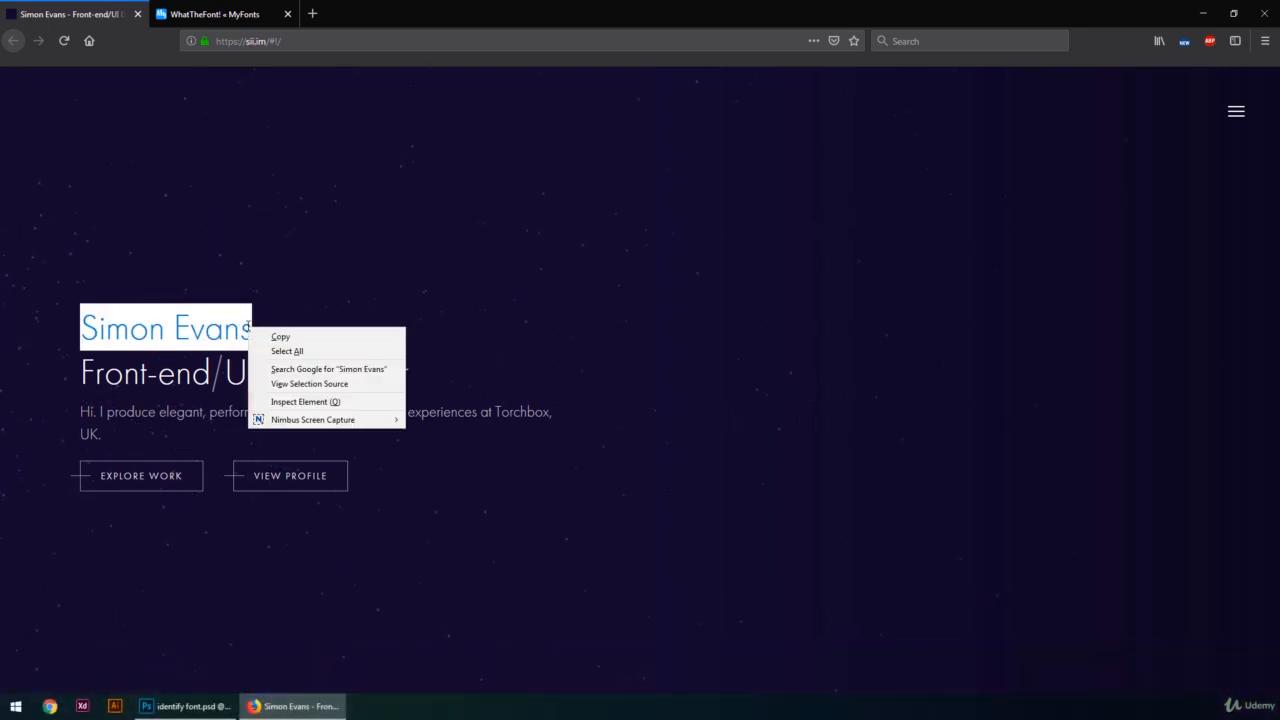
pyautogui.click(363, 403)
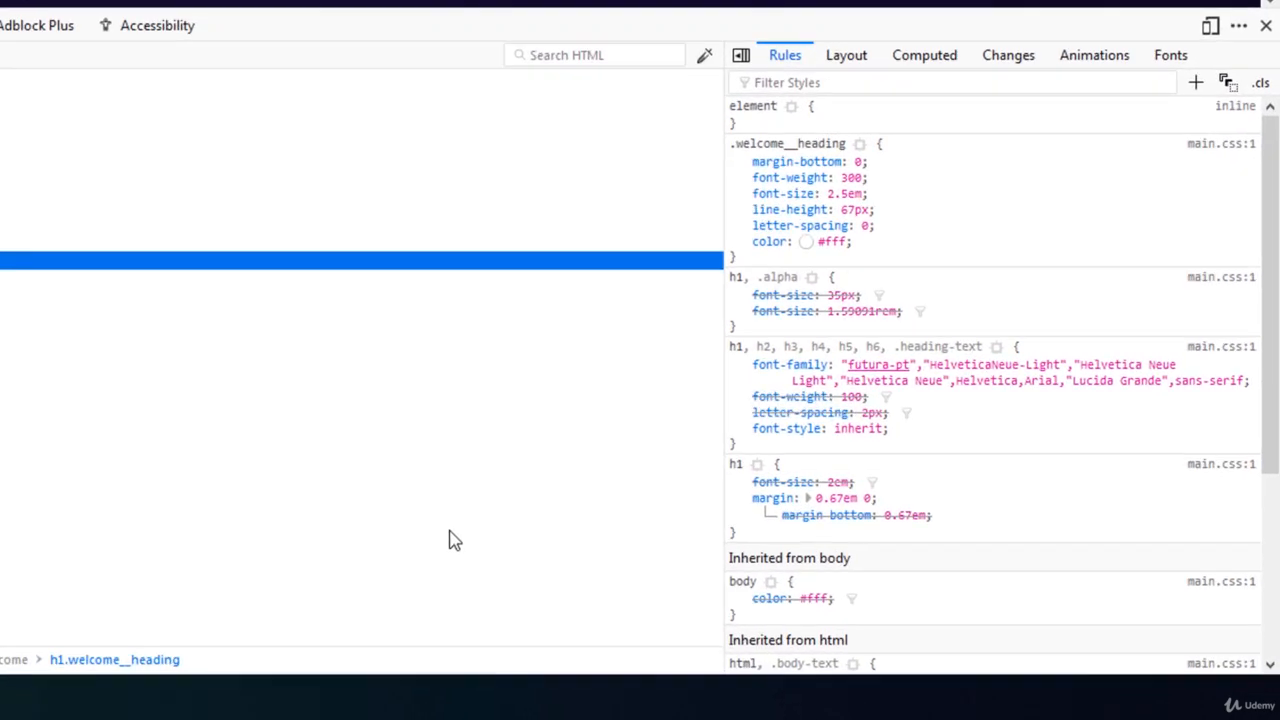
pyautogui.click(1176, 68)
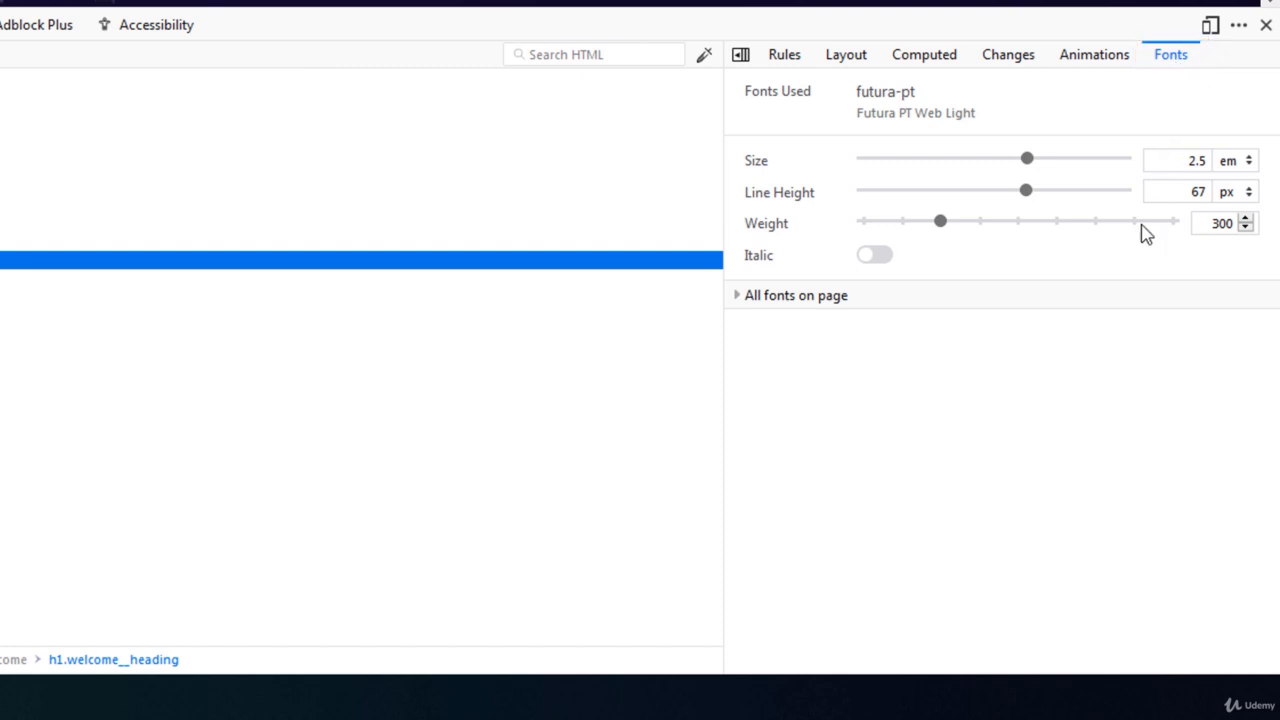
pyautogui.click(737, 300)
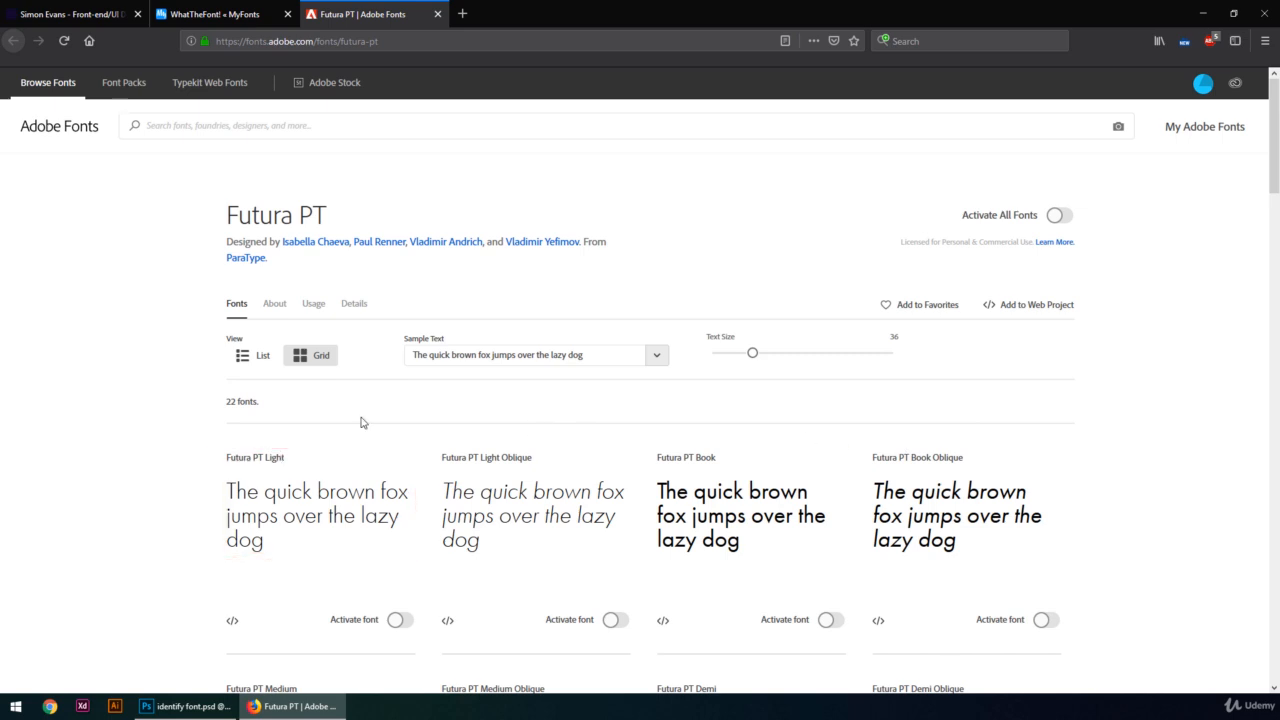
# Close the Futura PT page, then review the heading's CSS rules and close the page inspector.
pyautogui.click(437, 14)
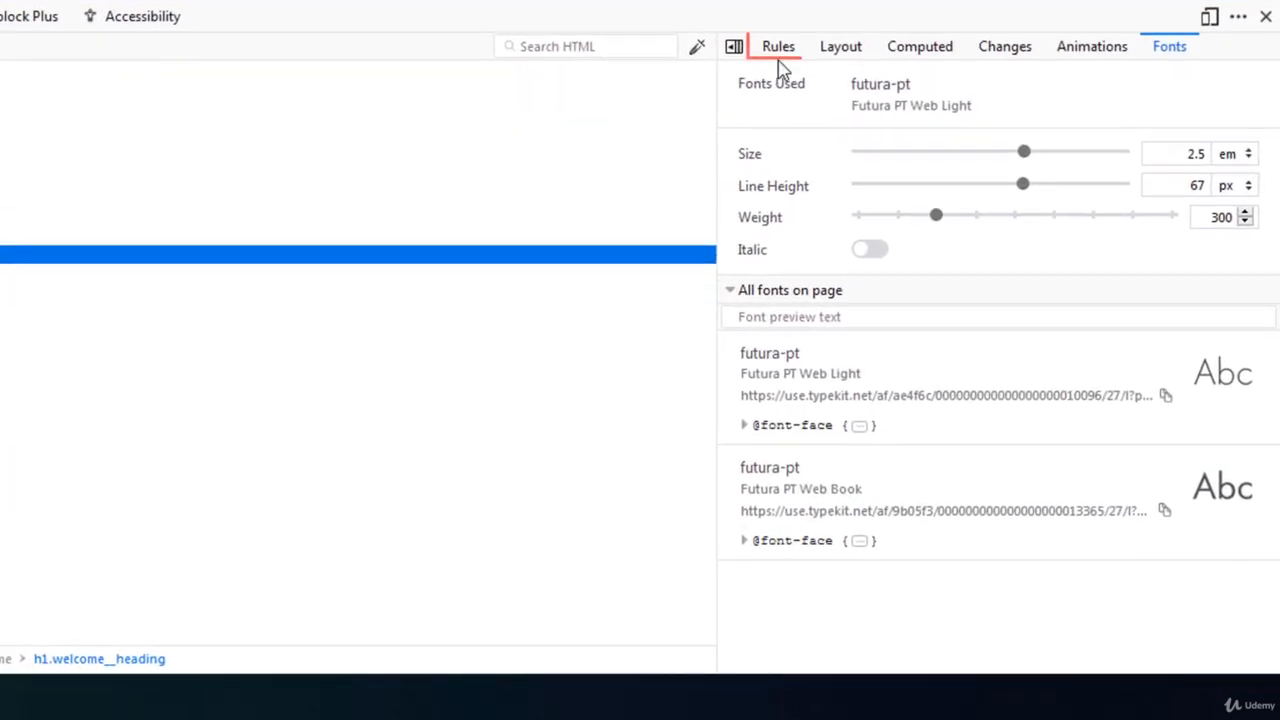
pyautogui.click(788, 50)
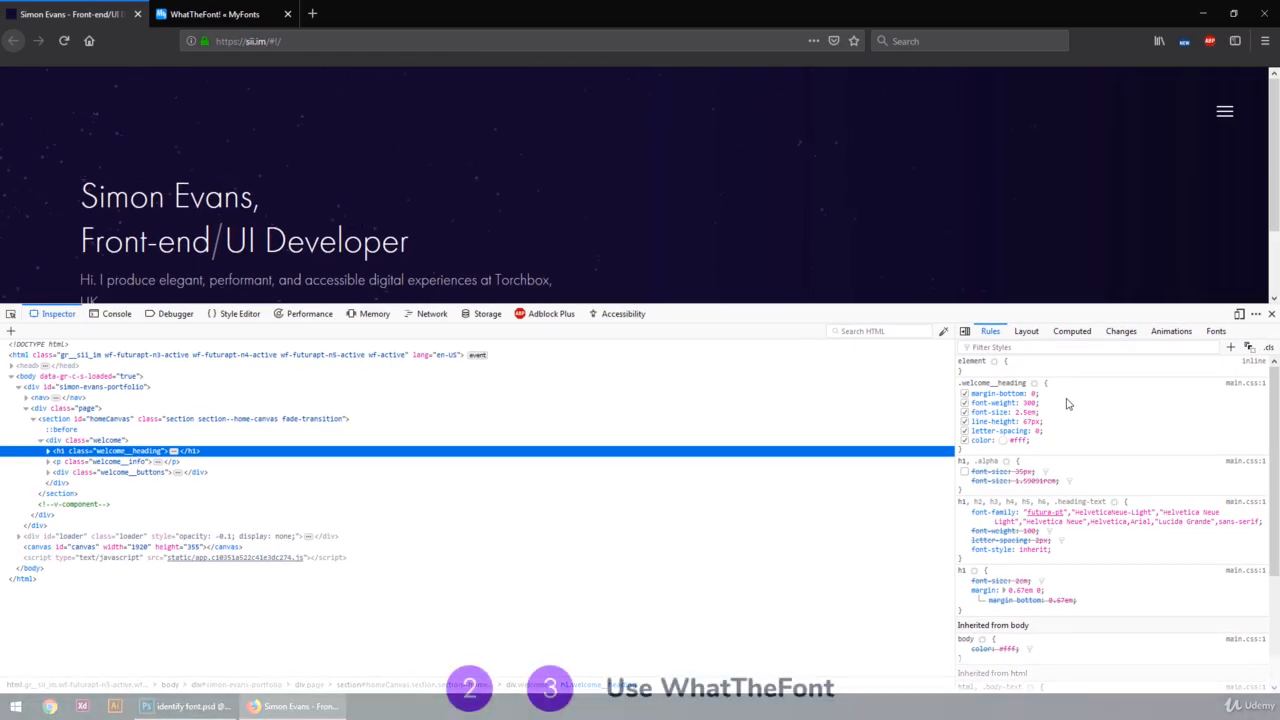
pyautogui.click(1271, 313)
# Look through the WhatTheFont page on MyFonts, including its sample images, usage explanation and upload area.
pyautogui.click(215, 14)
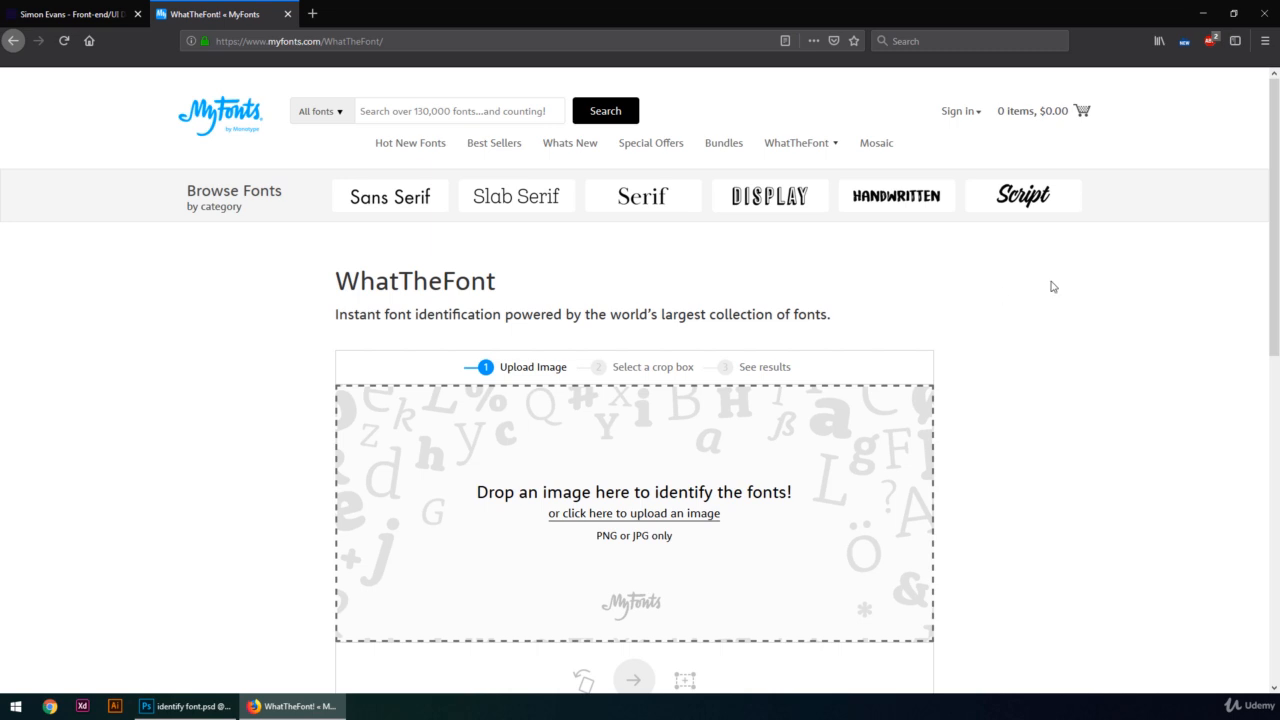
pyautogui.moveTo(1274, 208); pyautogui.dragTo(1267, 446)
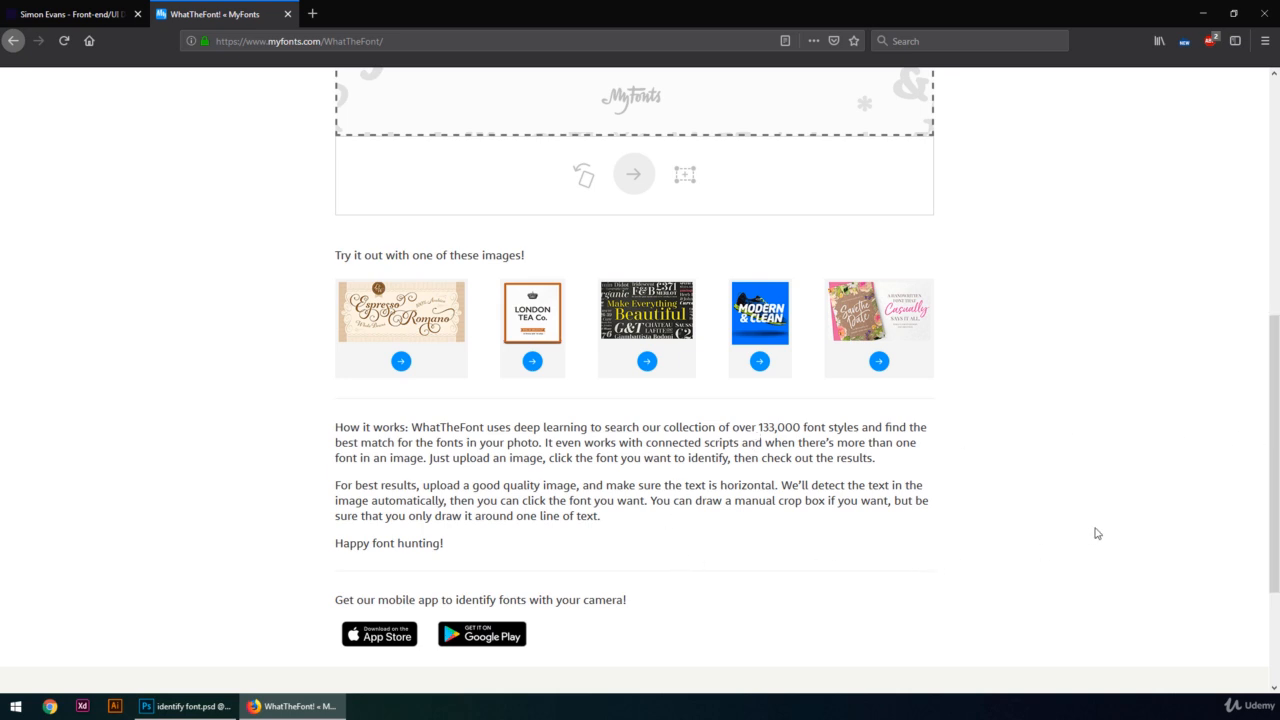
pyautogui.moveTo(1273, 500); pyautogui.dragTo(1273, 326)
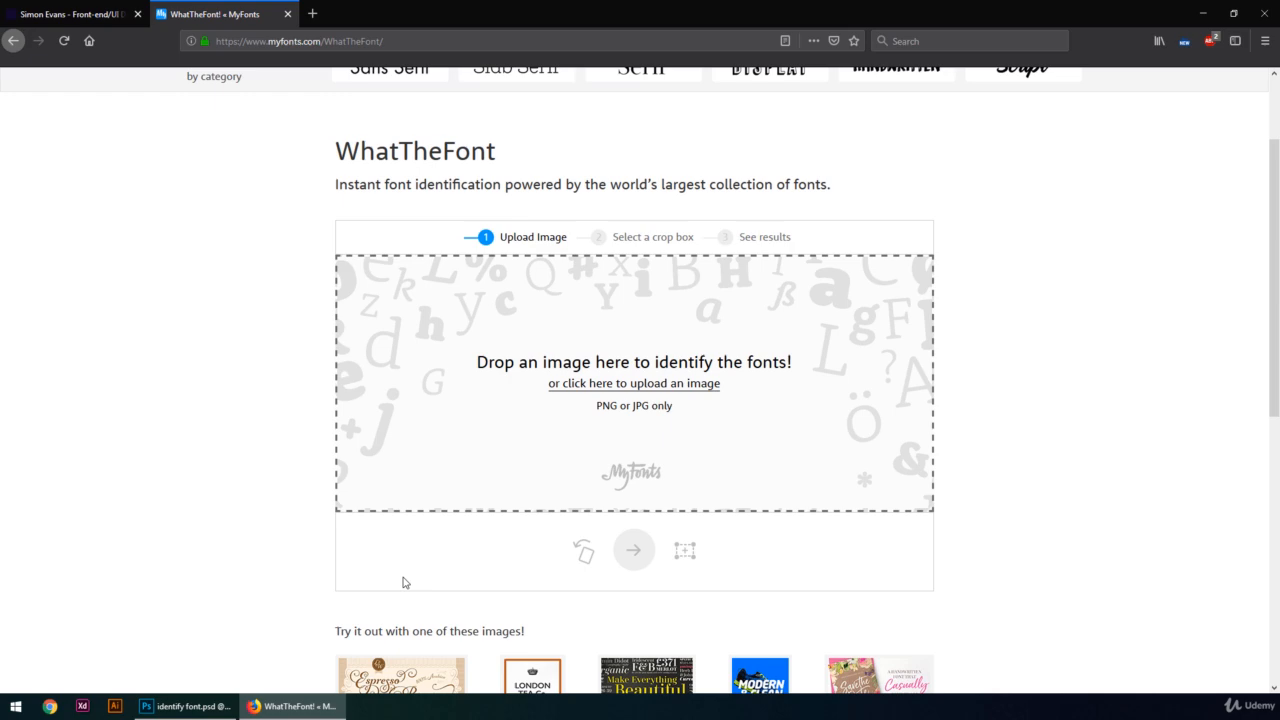
# Switch to Photoshop and copy the poster's words "YOU MAKE" from identify font.psd onto a new layer using a rectangular marquee selection.
pyautogui.click(185, 706)
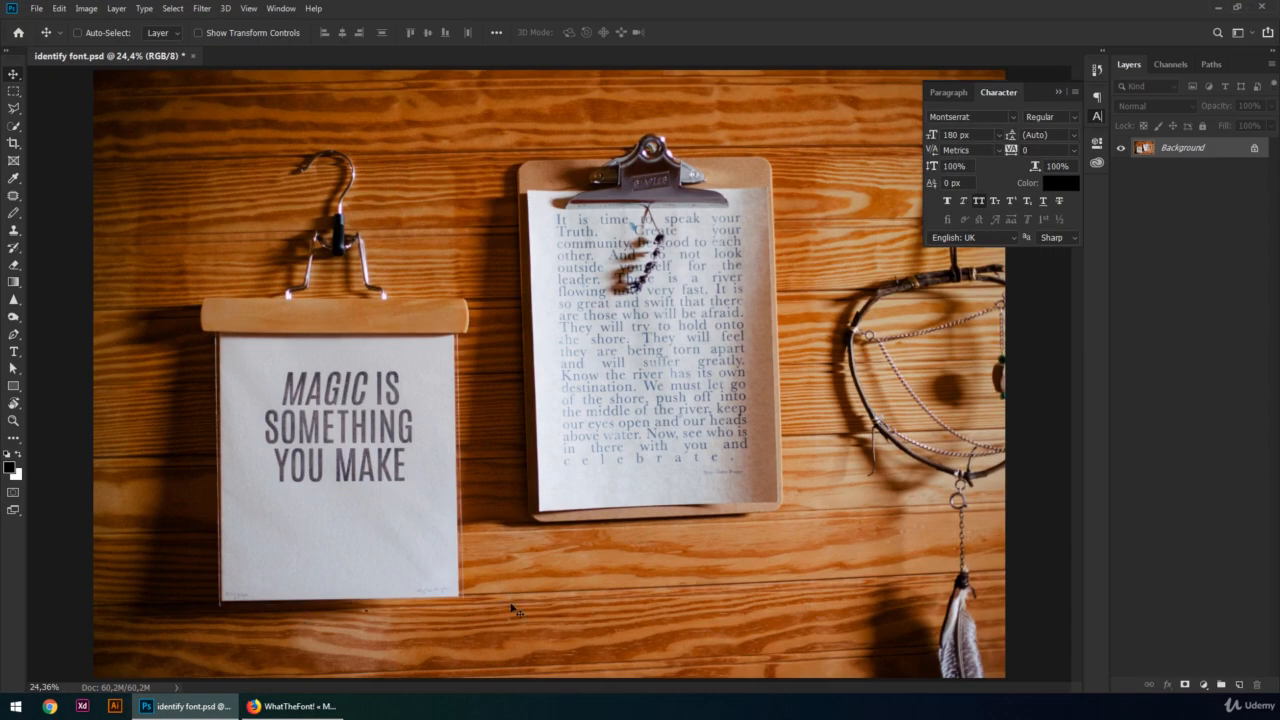
pyautogui.press('z')
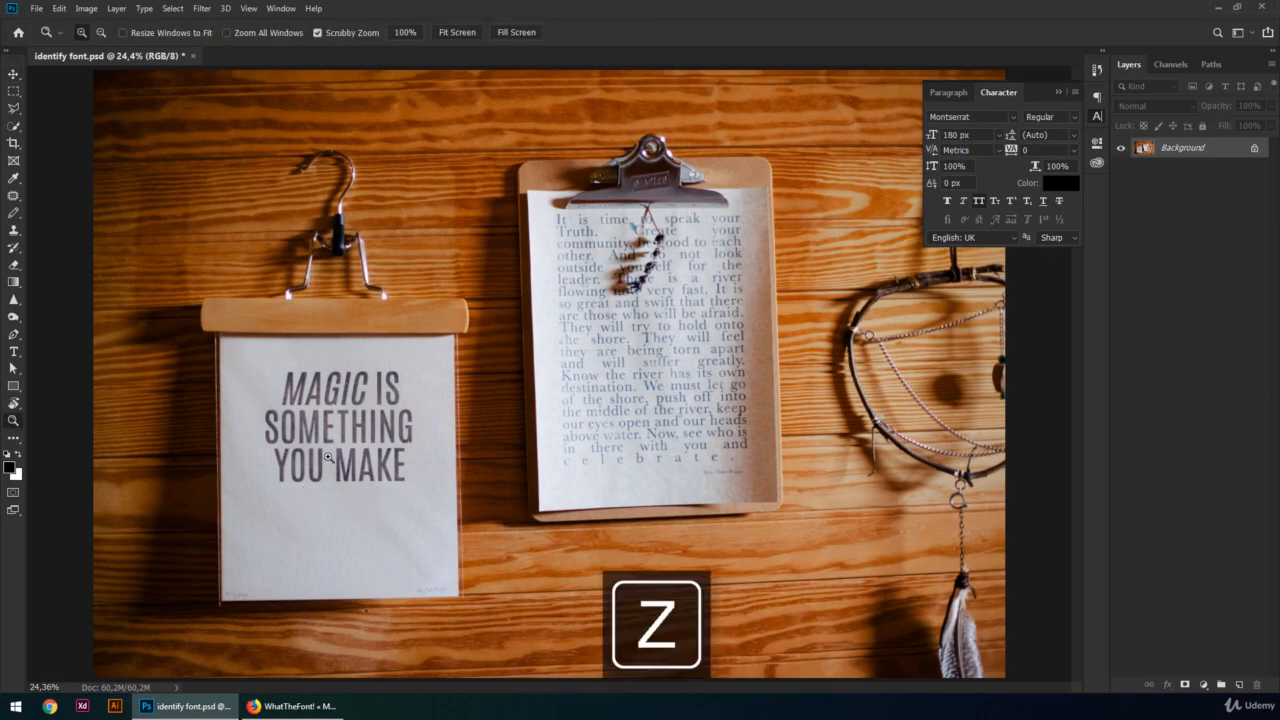
pyautogui.moveTo(381, 502); pyautogui.dragTo(365, 496)
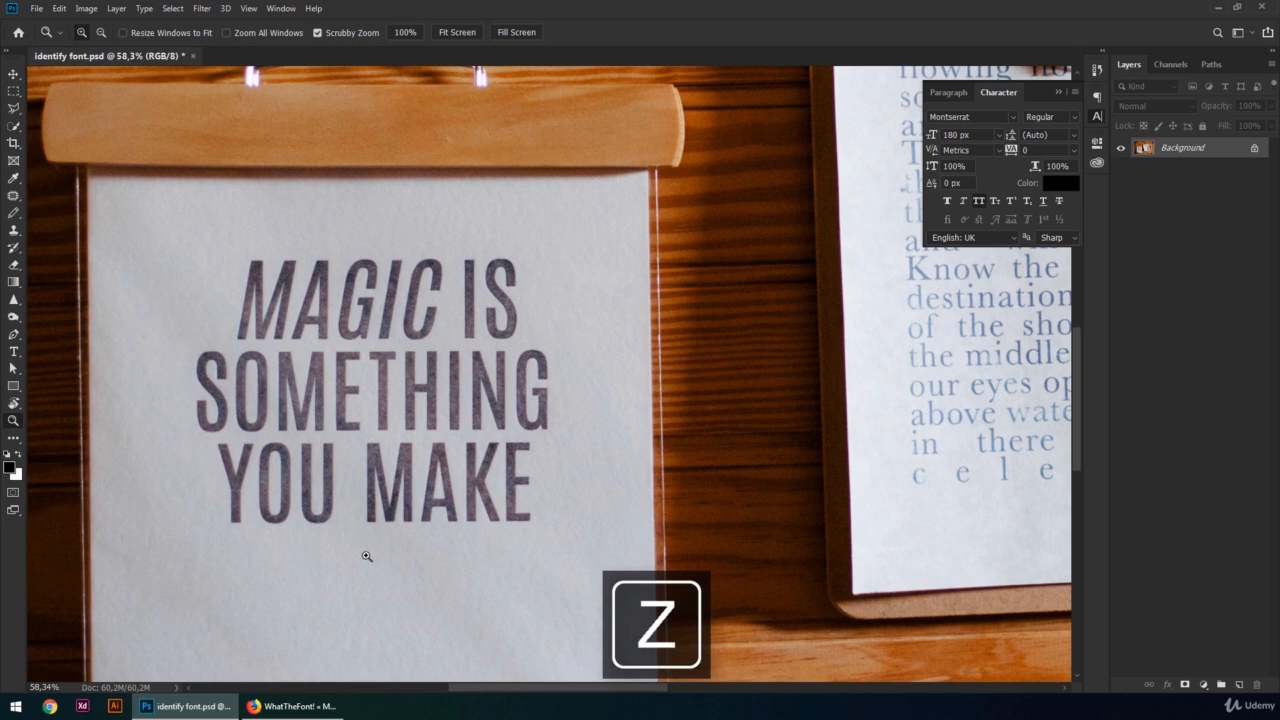
pyautogui.press('v')
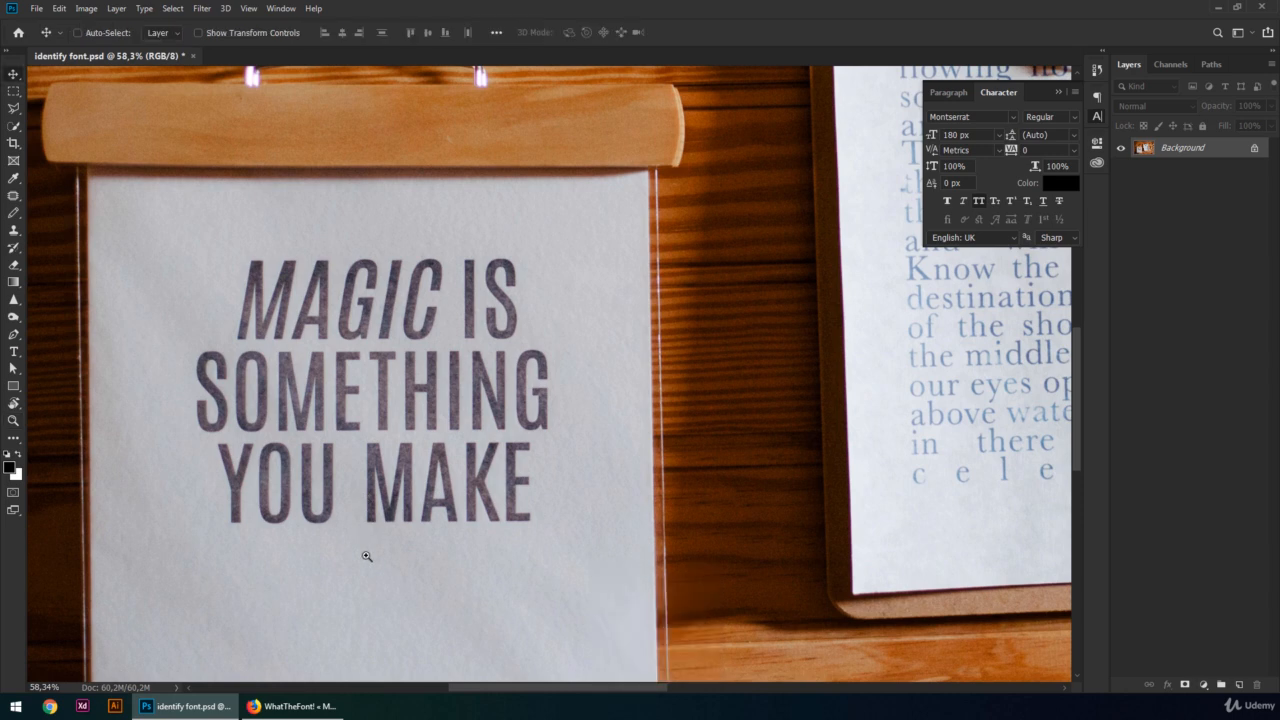
pyautogui.press('m')
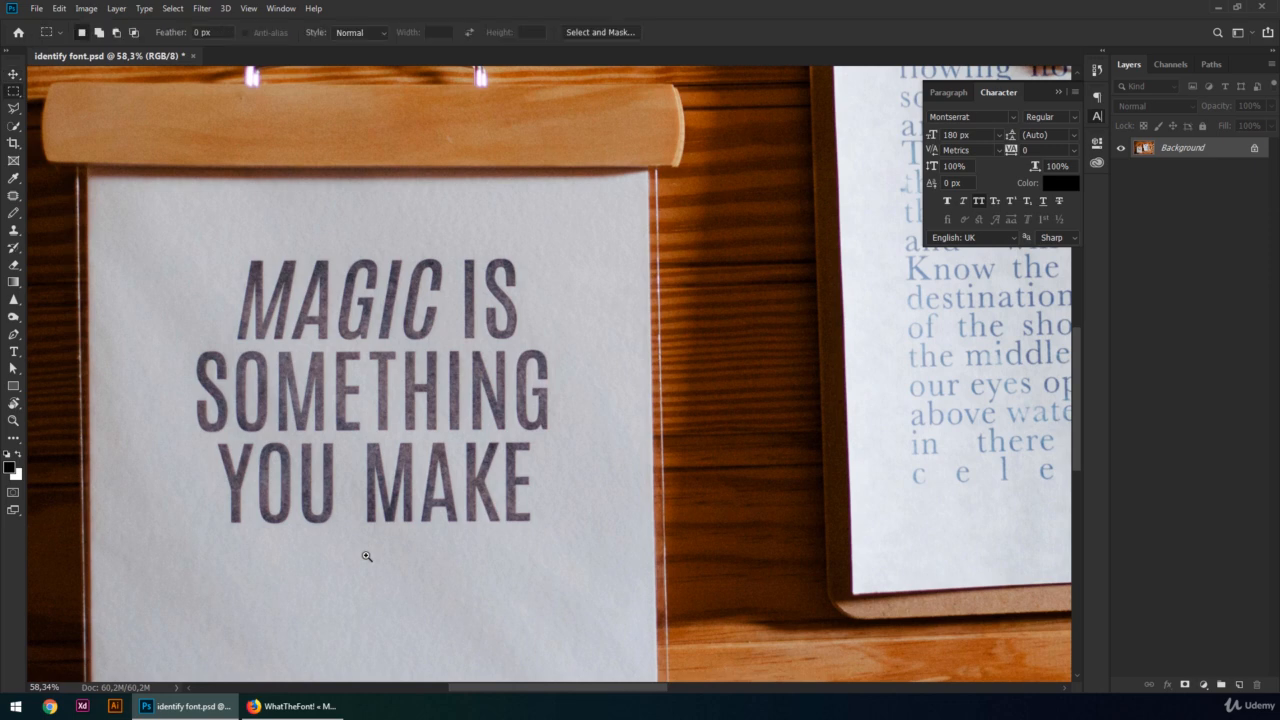
pyautogui.moveTo(209, 436); pyautogui.dragTo(536, 532)
pyautogui.hotkey('ctrl', 'j')
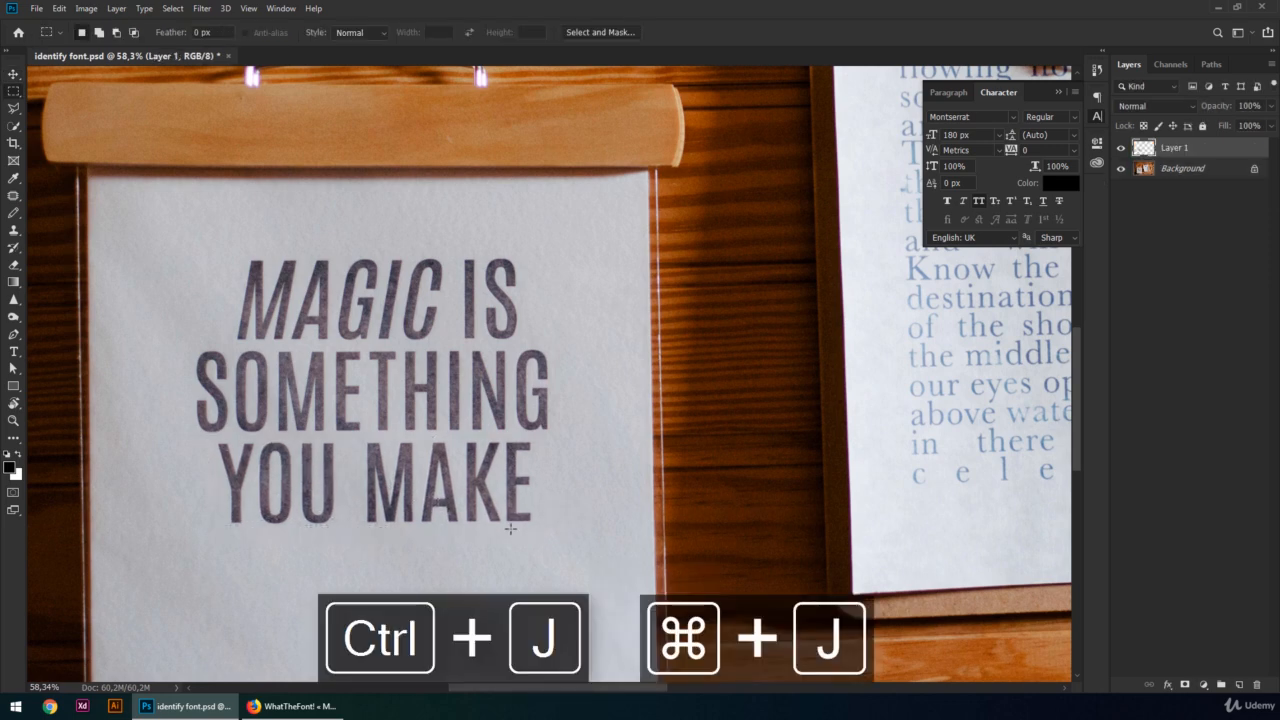
# Rename the copied layer "text" and quick-export it as text.png into the Projects folder on the Desktop.
pyautogui.doubleClick(1176, 148)
pyautogui.write('text')
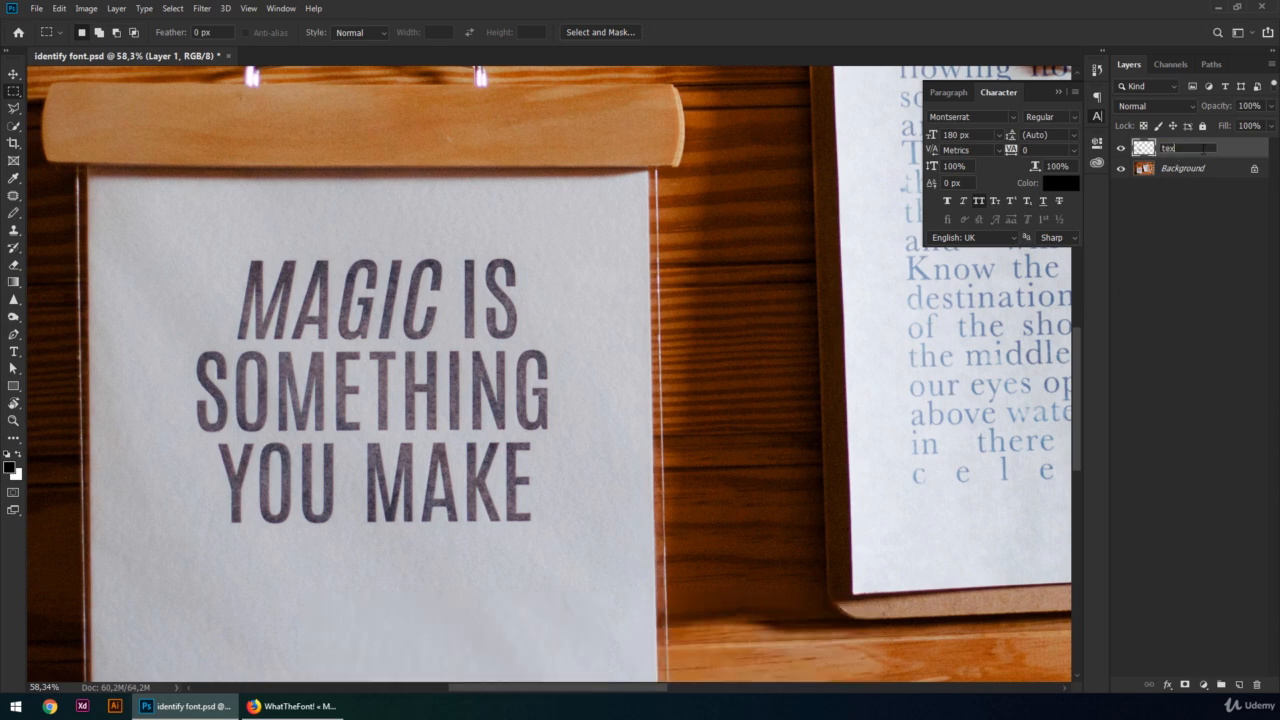
pyautogui.press('Return')
pyautogui.rightClick(1208, 152)
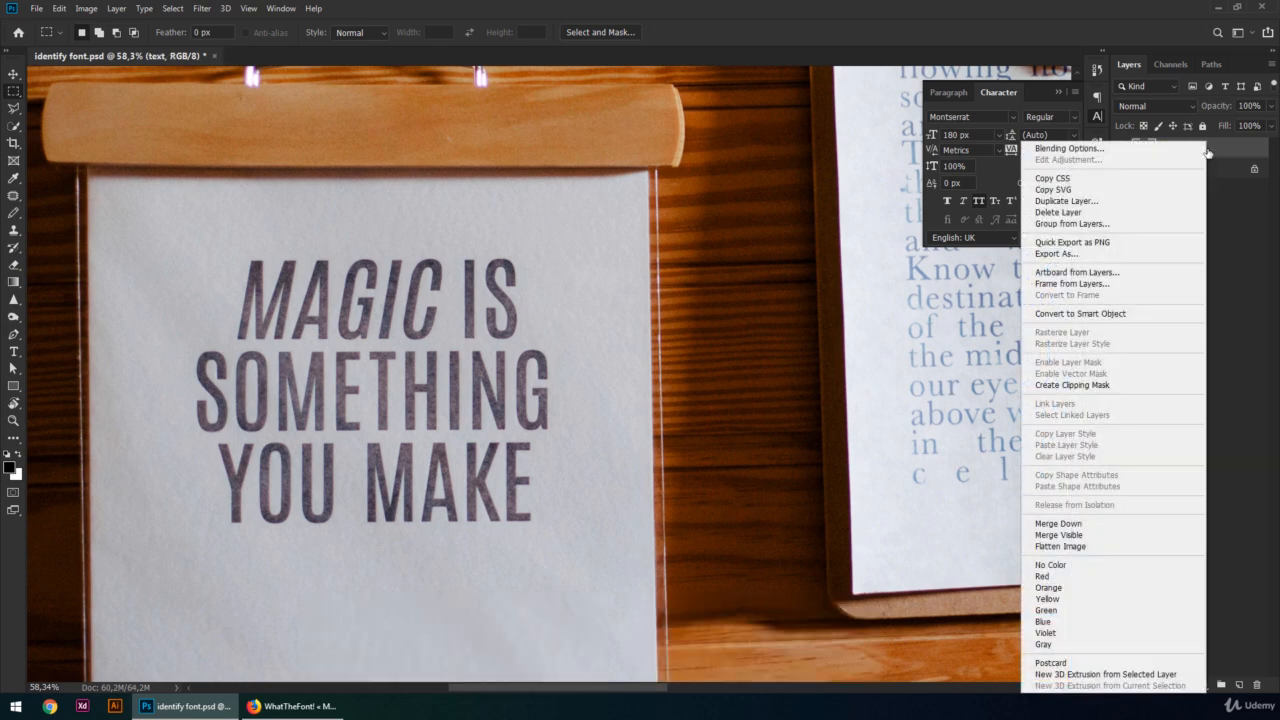
pyautogui.click(1159, 244)
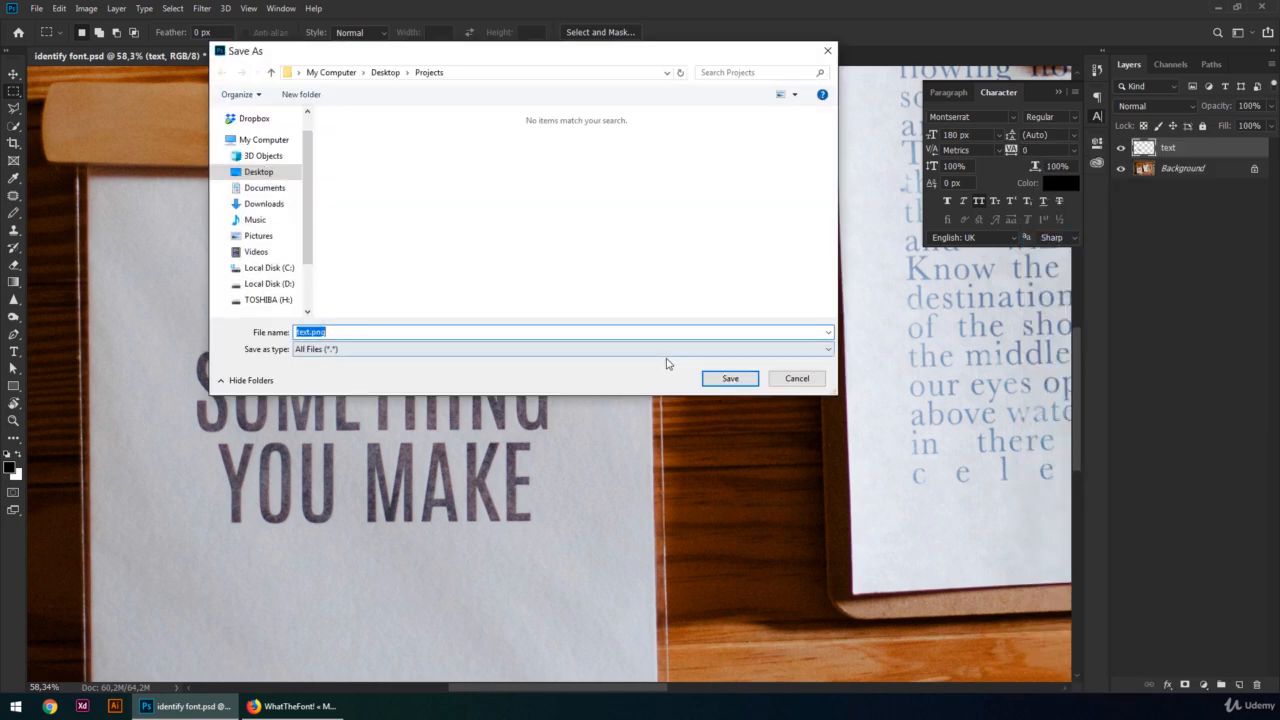
pyautogui.click(729, 378)
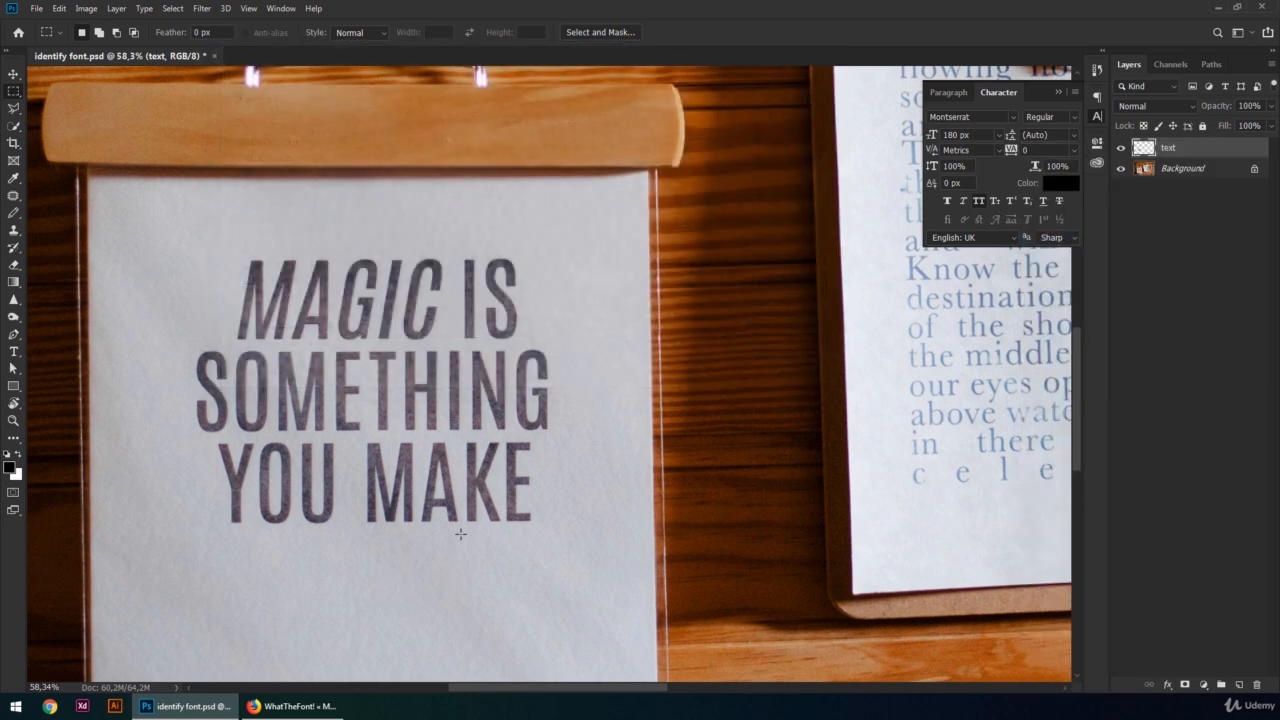
# Switch to Firefox and upload text.png to WhatTheFont.
pyautogui.click(290, 706)
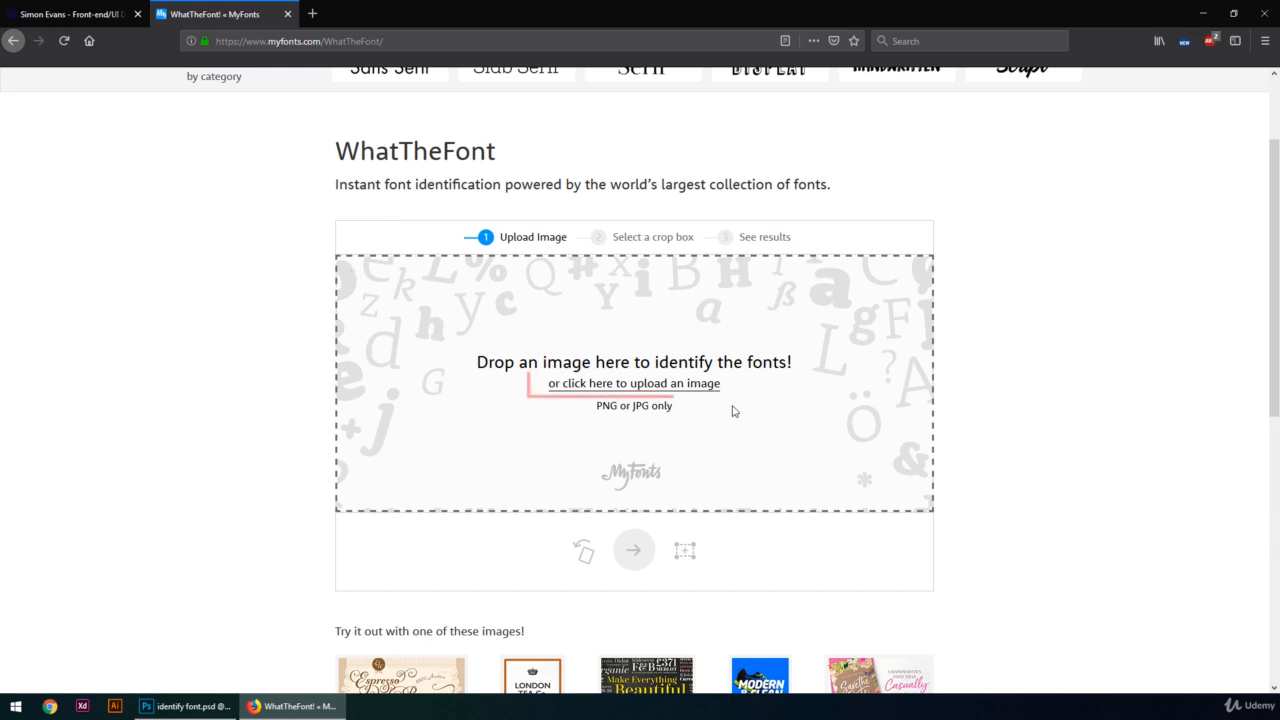
pyautogui.click(706, 388)
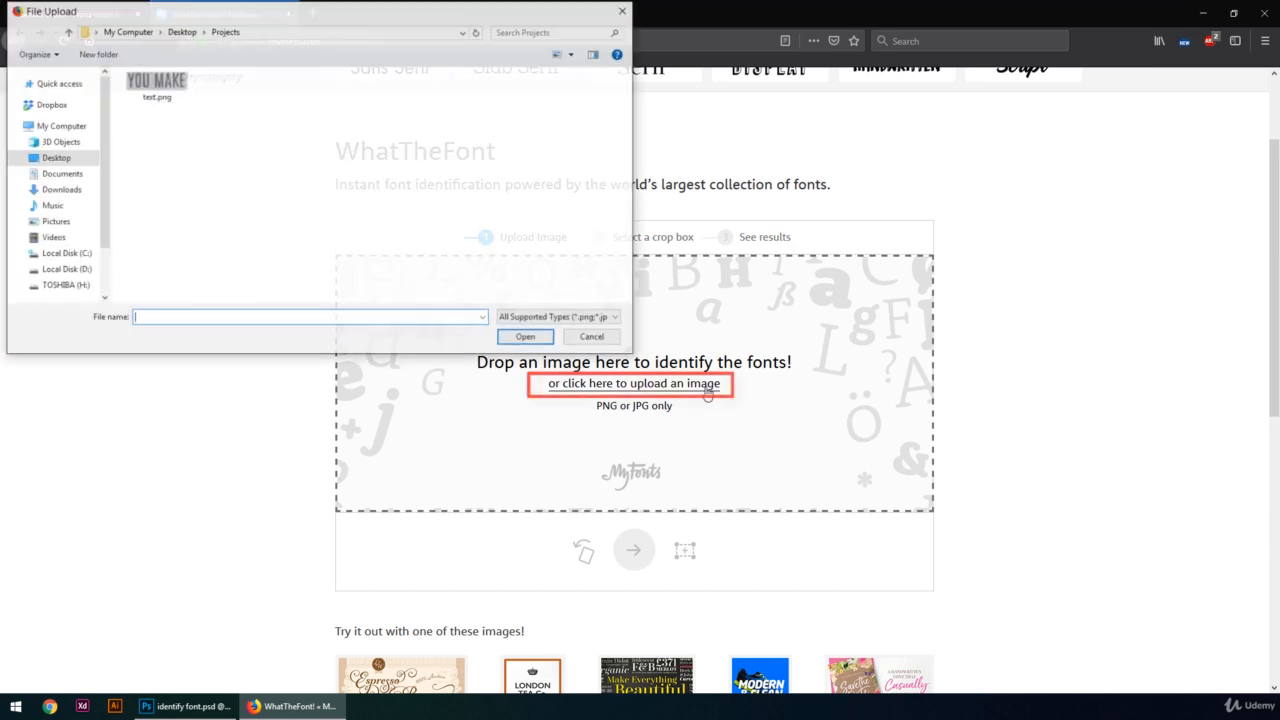
pyautogui.click(172, 106)
pyautogui.click(515, 340)
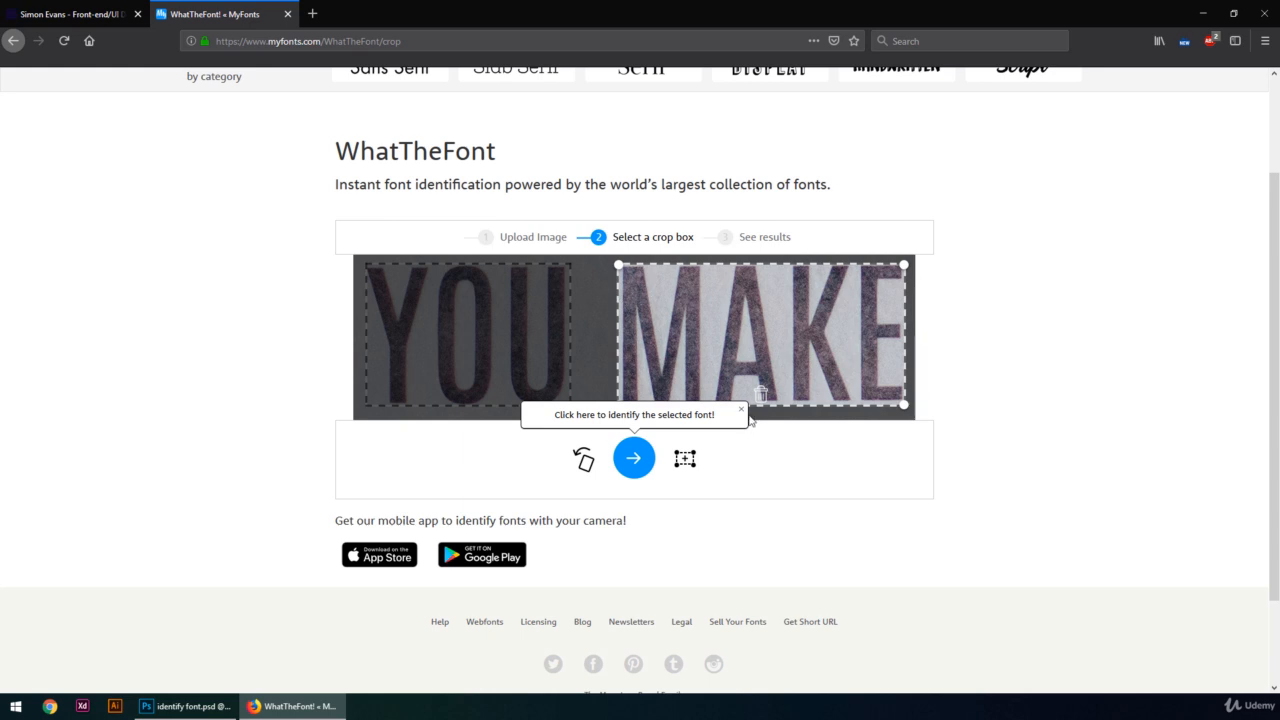
# Extend the crop box over both words "YOU MAKE" and identify the selected font.
pyautogui.click(742, 410)
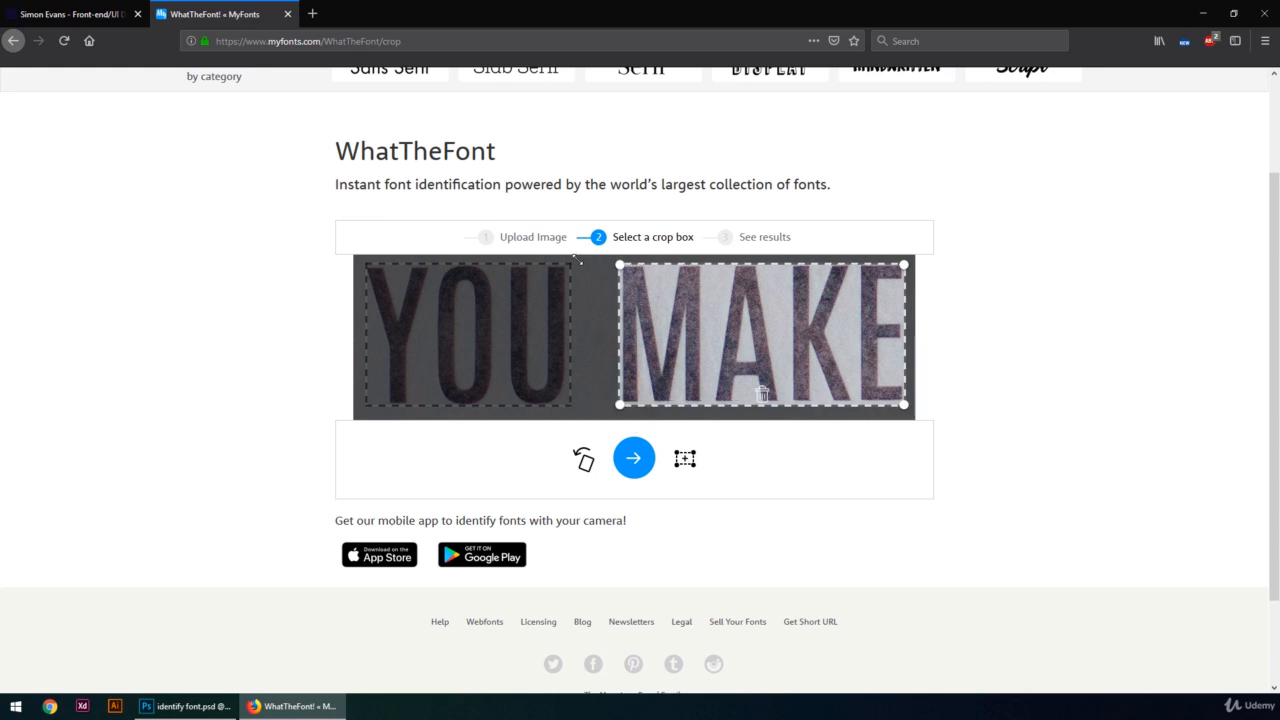
pyautogui.moveTo(617, 263); pyautogui.dragTo(362, 257)
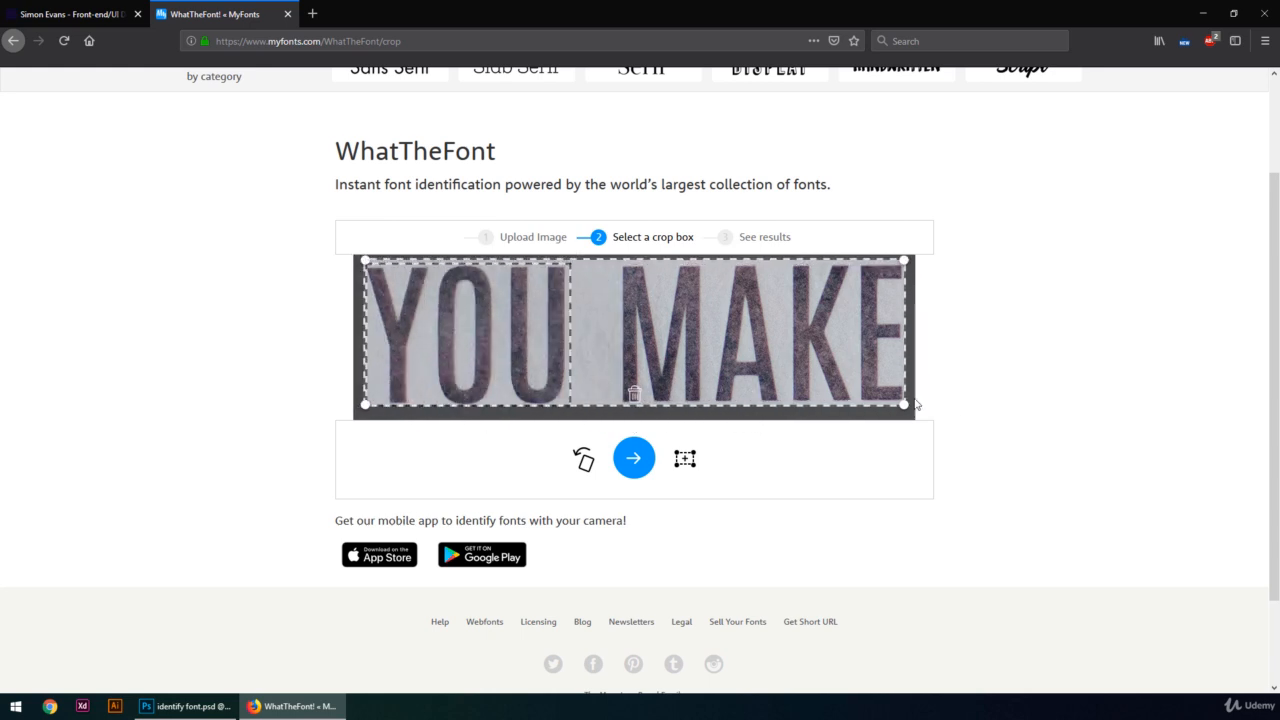
pyautogui.click(640, 466)
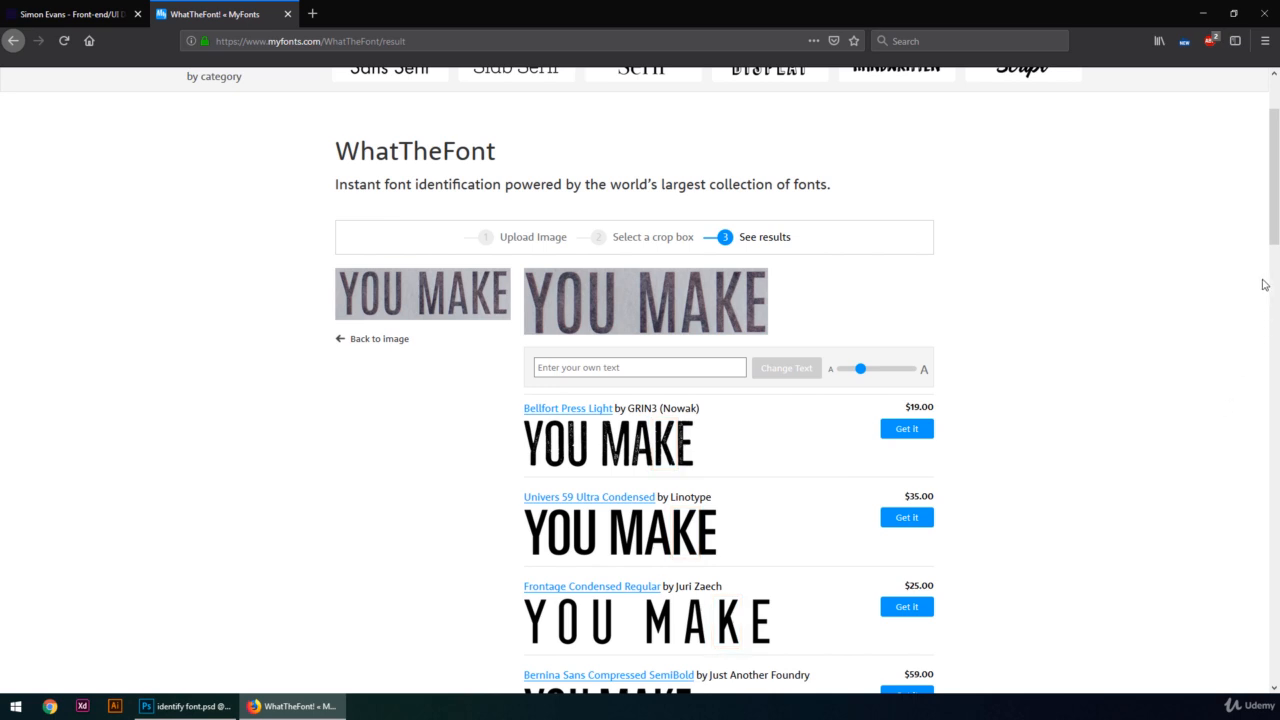
# Review the matching fonts and open the community expert consultation for the uploaded sample.
pyautogui.moveTo(1274, 231); pyautogui.dragTo(1249, 640)
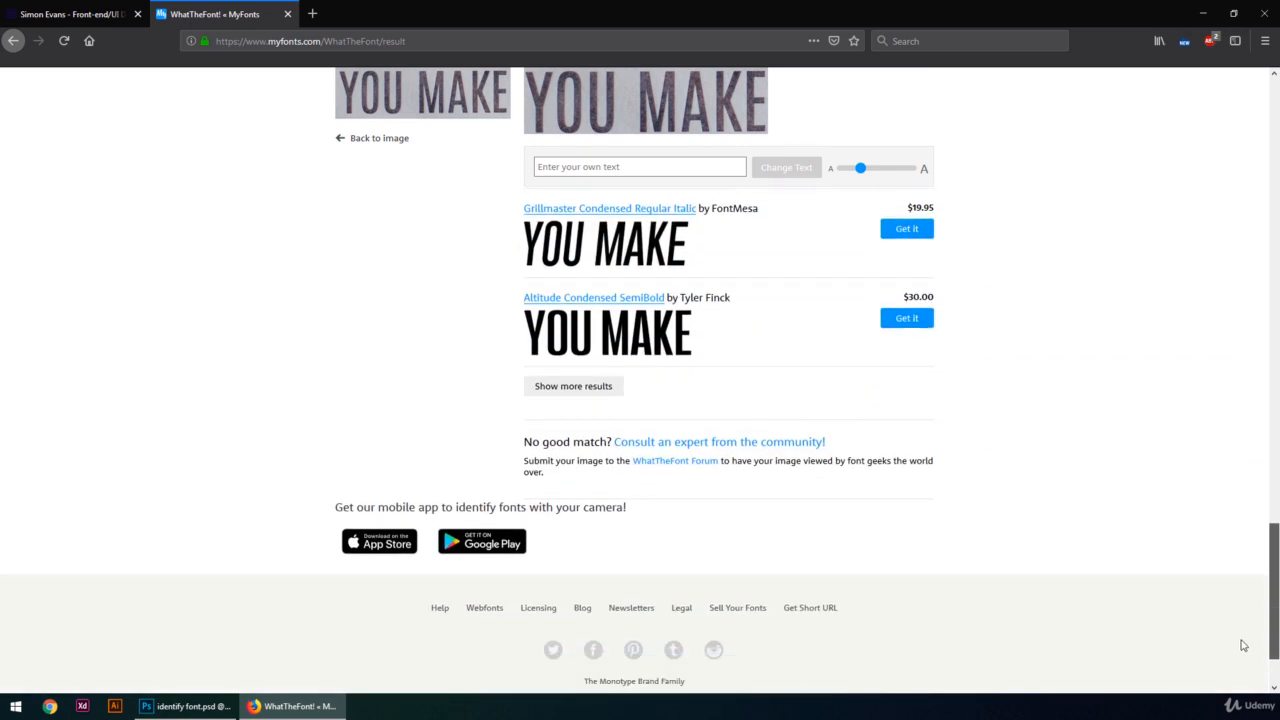
pyautogui.click(739, 446)
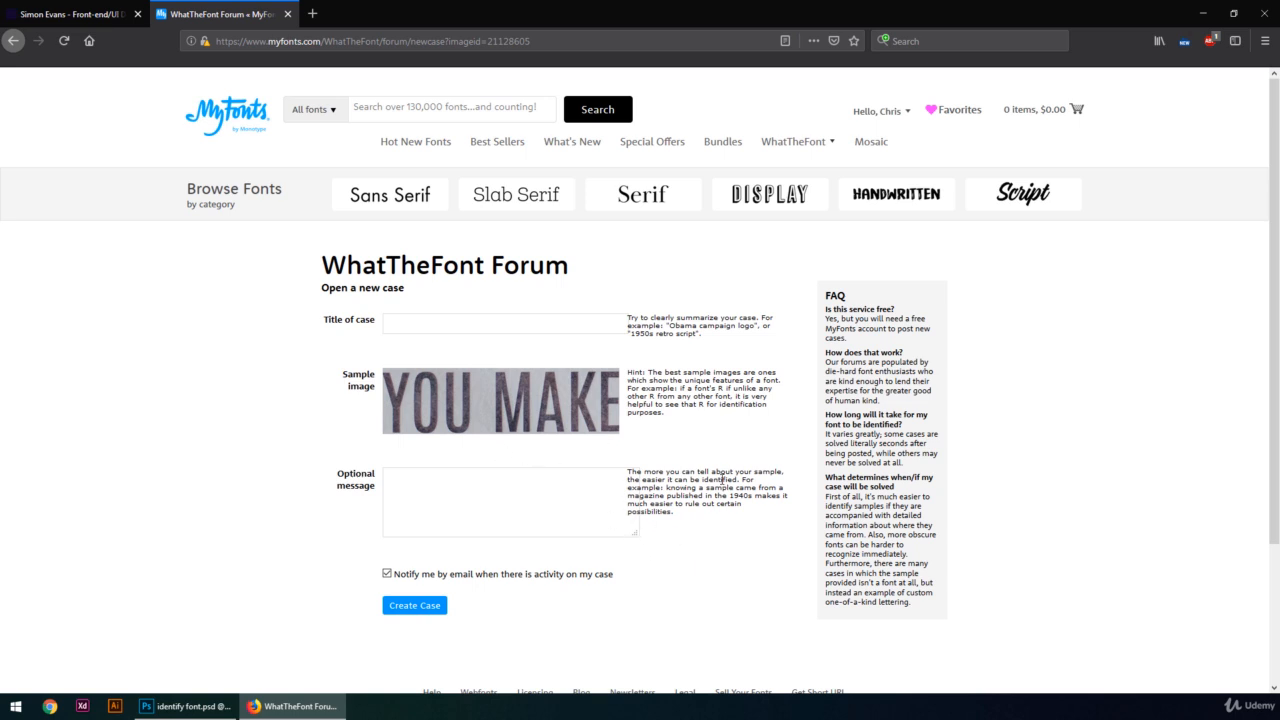
# Switch to Photoshop, add the text "YOU MAKE" and position it centred just below the poster's last line.
pyautogui.click(185, 706)
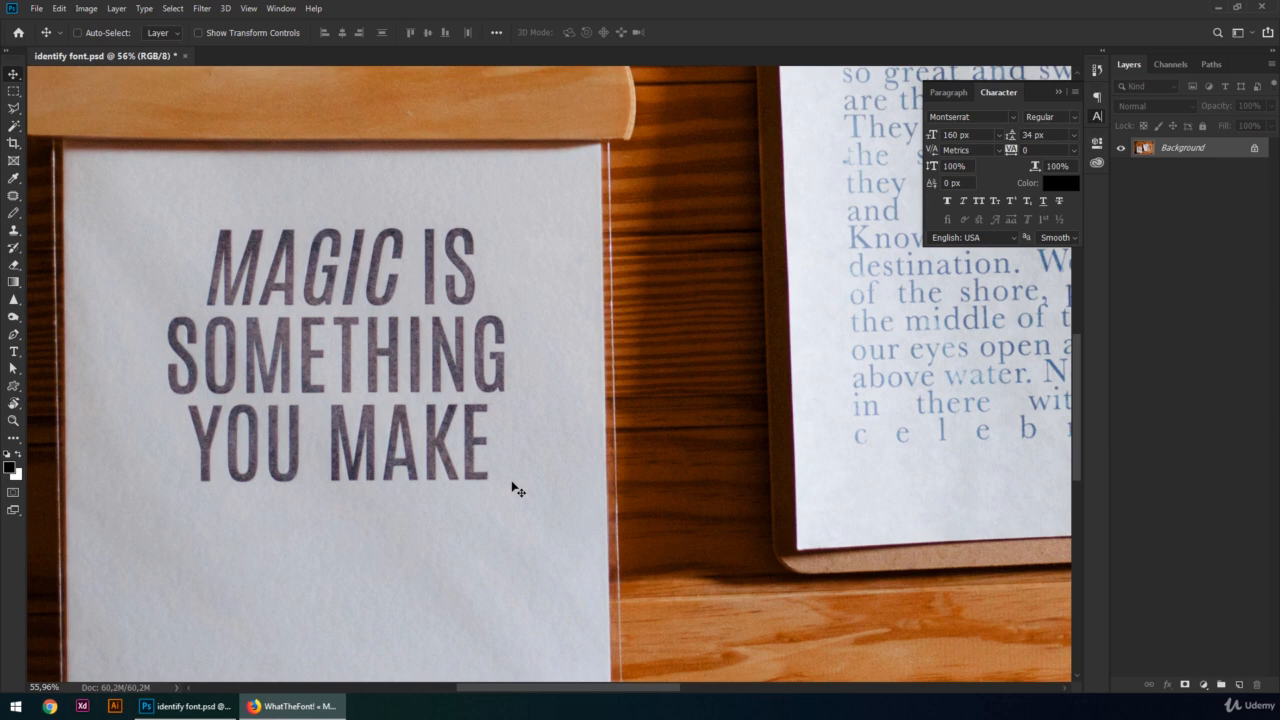
pyautogui.press('t')
pyautogui.click(194, 533)
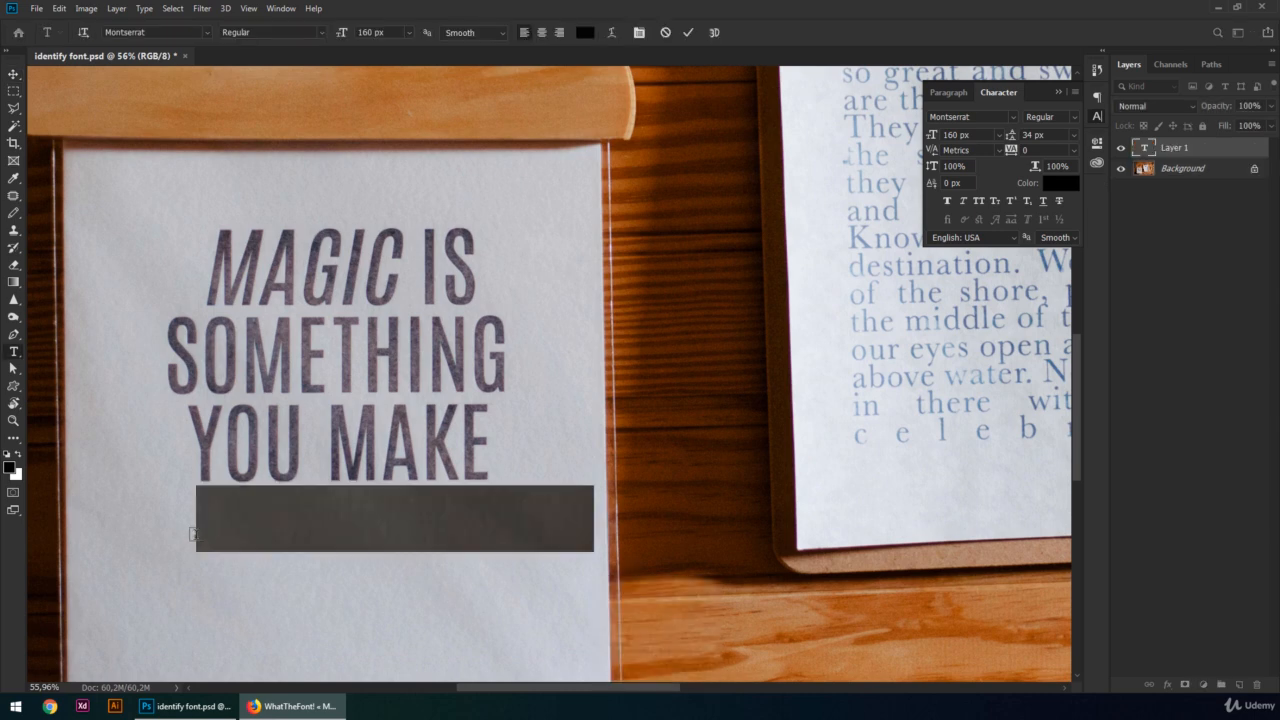
pyautogui.write('YOU')
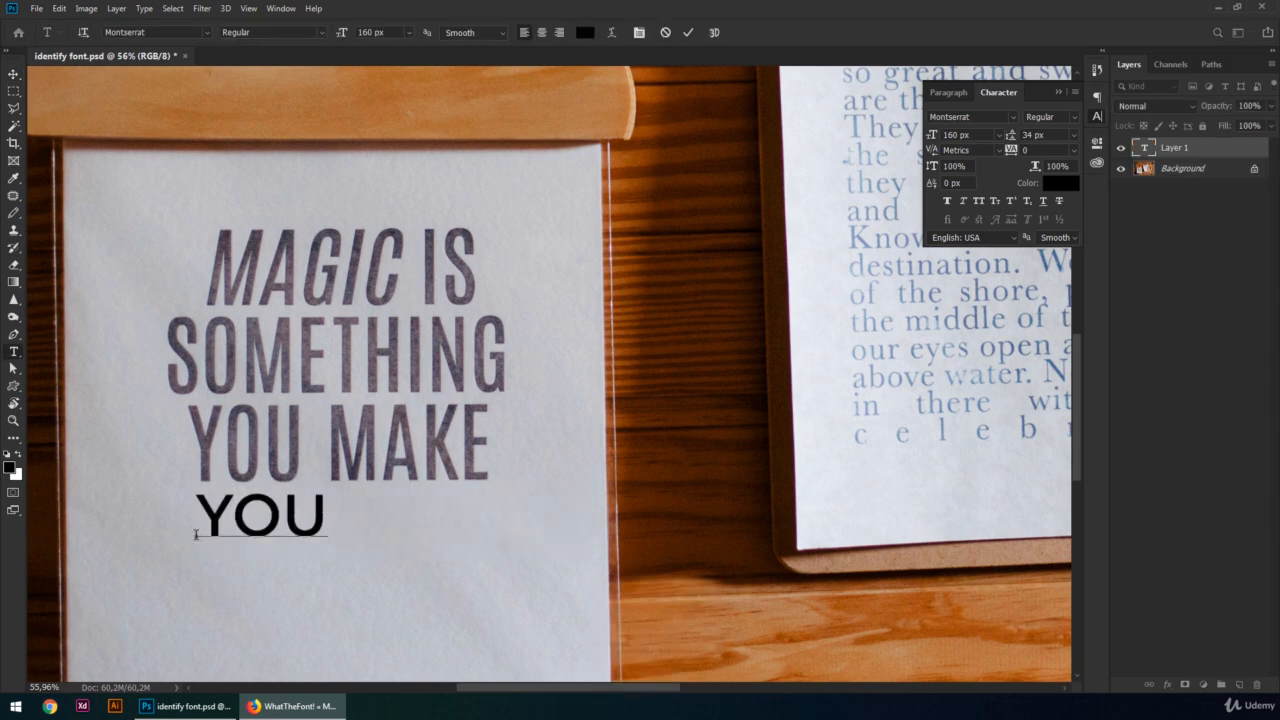
pyautogui.write(' MAKE')
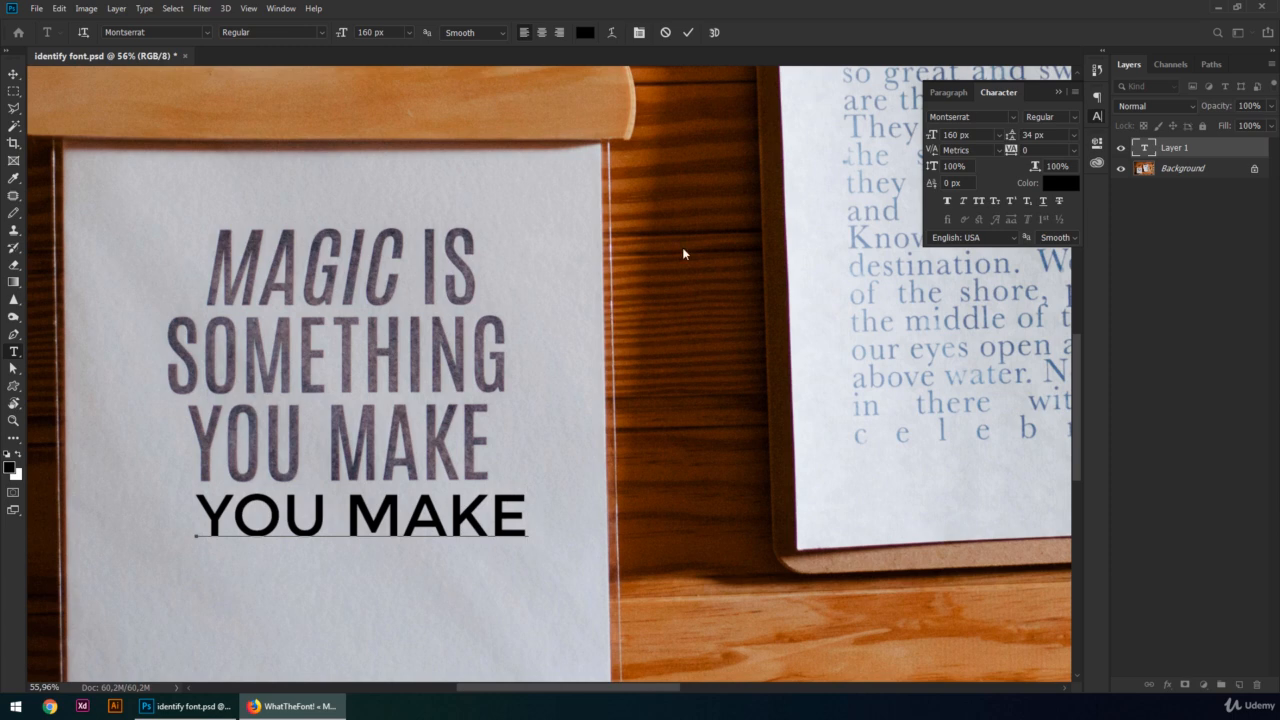
pyautogui.click(699, 218)
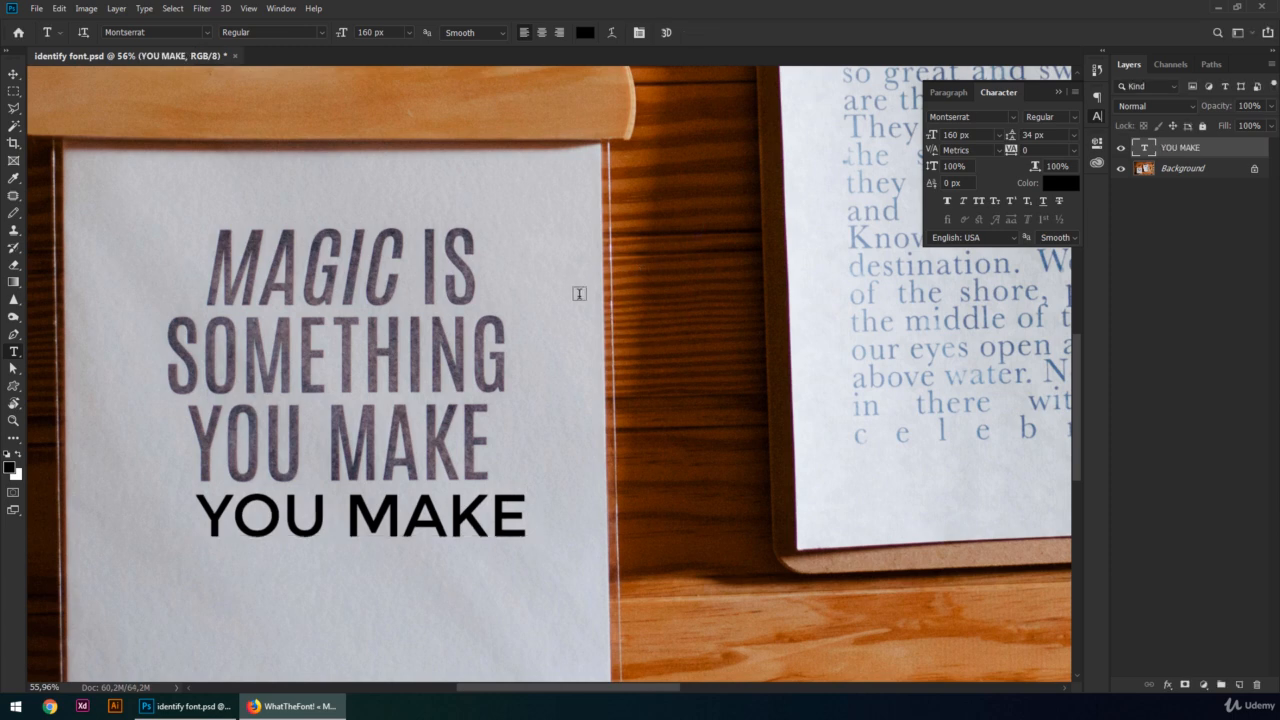
pyautogui.press('v')
pyautogui.moveTo(378, 531); pyautogui.dragTo(356, 540)
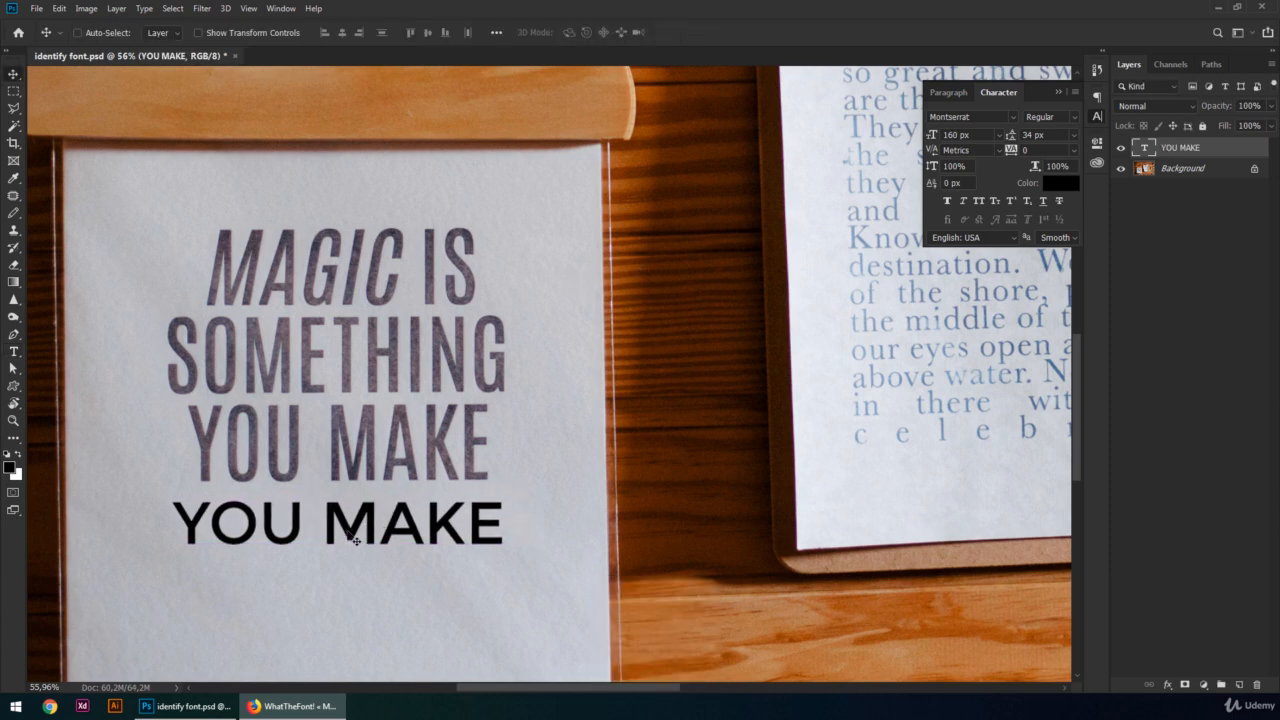
# Select the poster's original "YOU MAKE" line with a rectangular marquee and run Match Font on it.
pyautogui.press('m')
pyautogui.moveTo(177, 398); pyautogui.dragTo(497, 490)
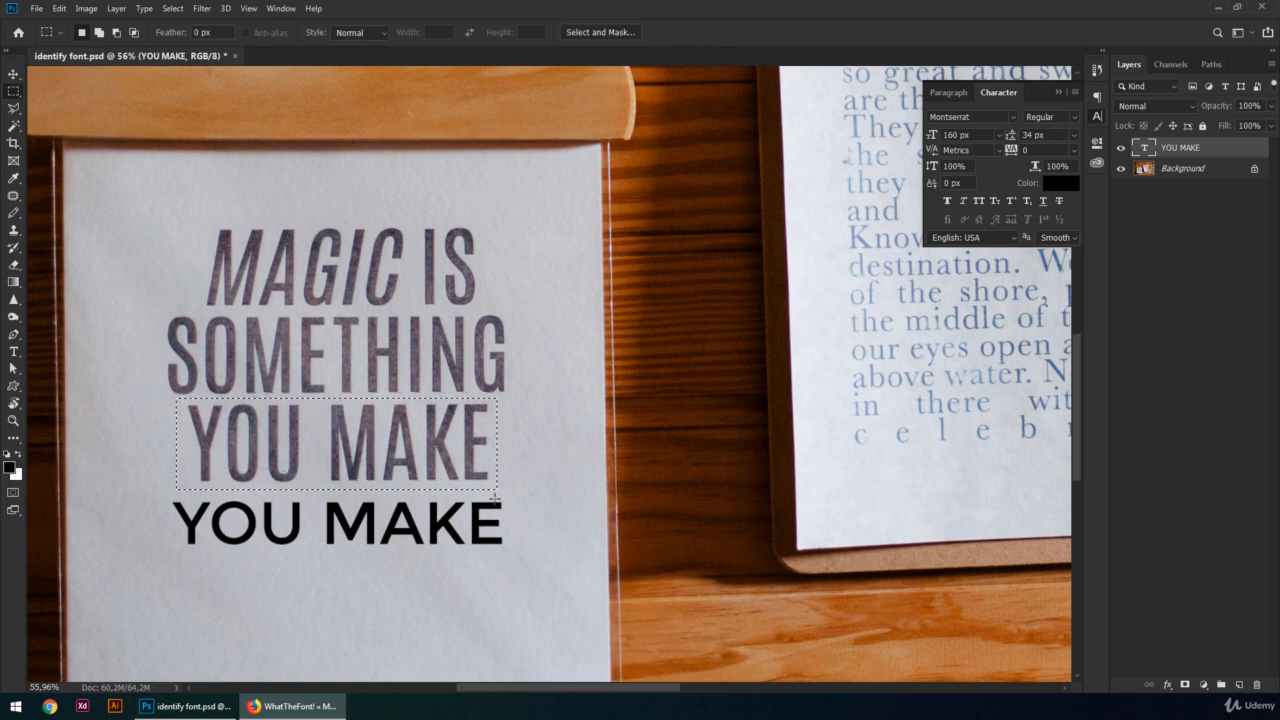
pyautogui.click(144, 8)
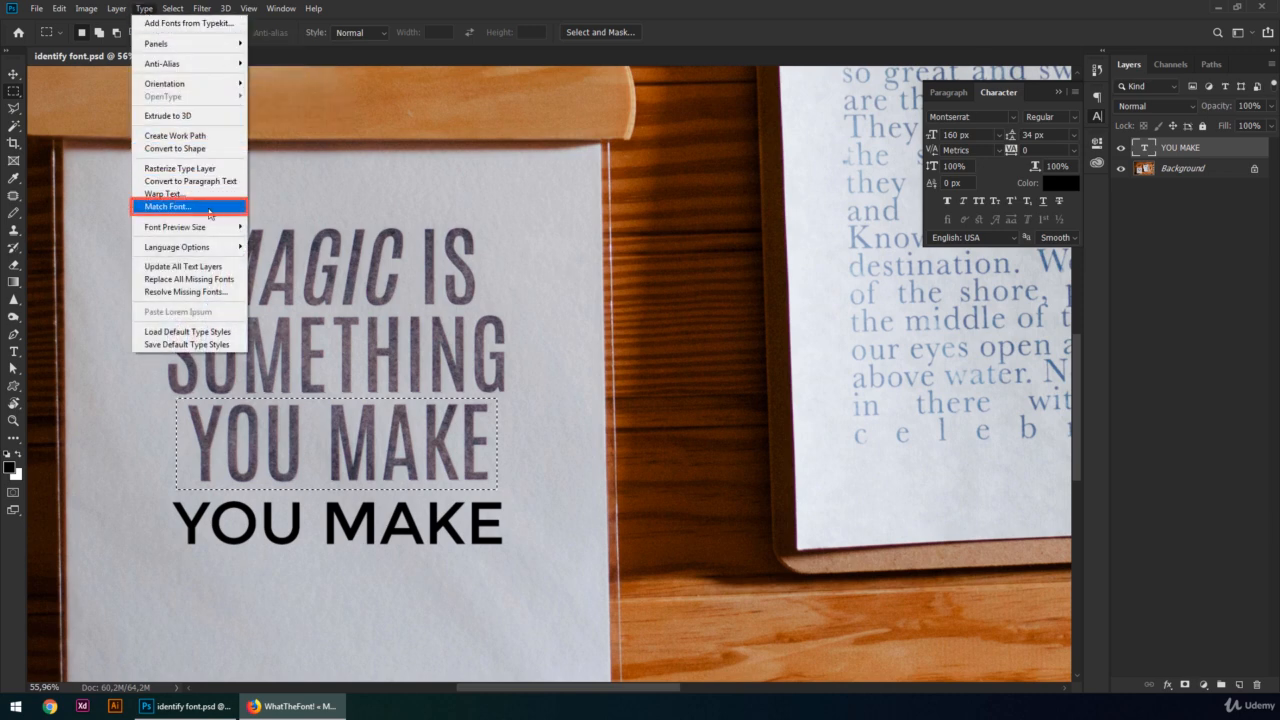
pyautogui.click(220, 213)
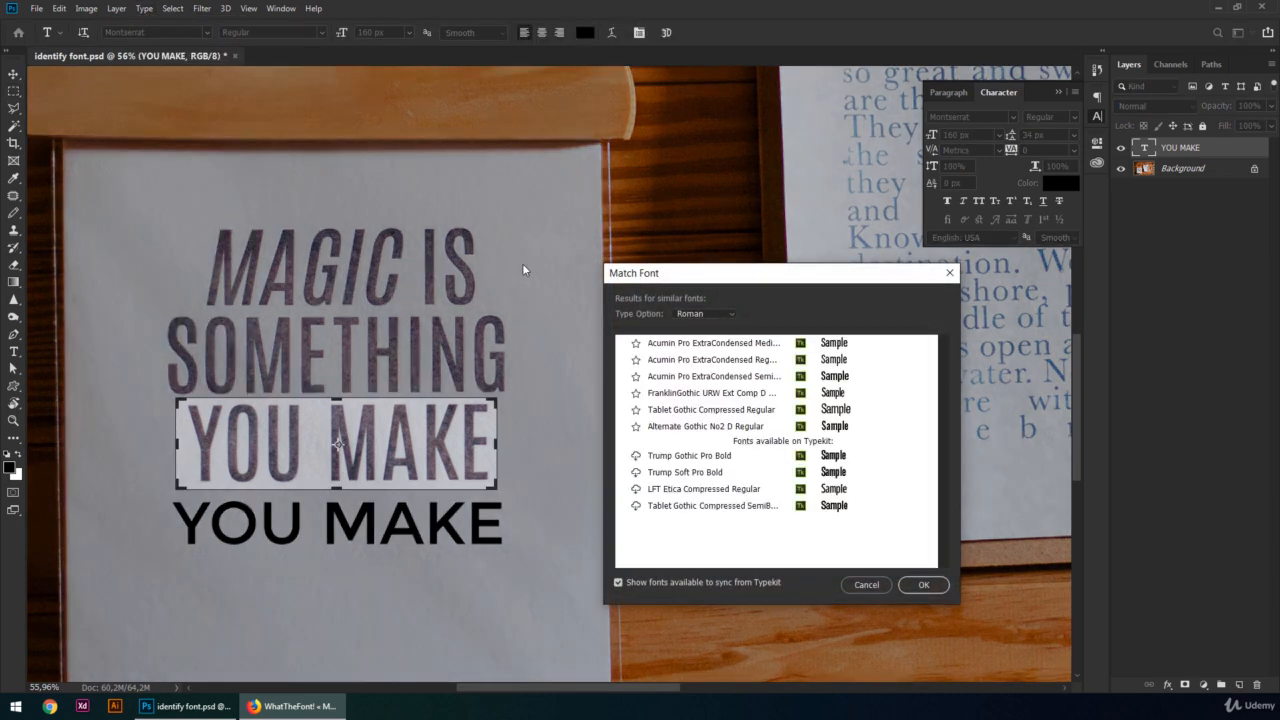
# Preview the six locally available matches on the added text, from Acumin Pro ExtraCondensed Medium through Alternate Gothic No2 D Regular.
pyautogui.click(733, 348)
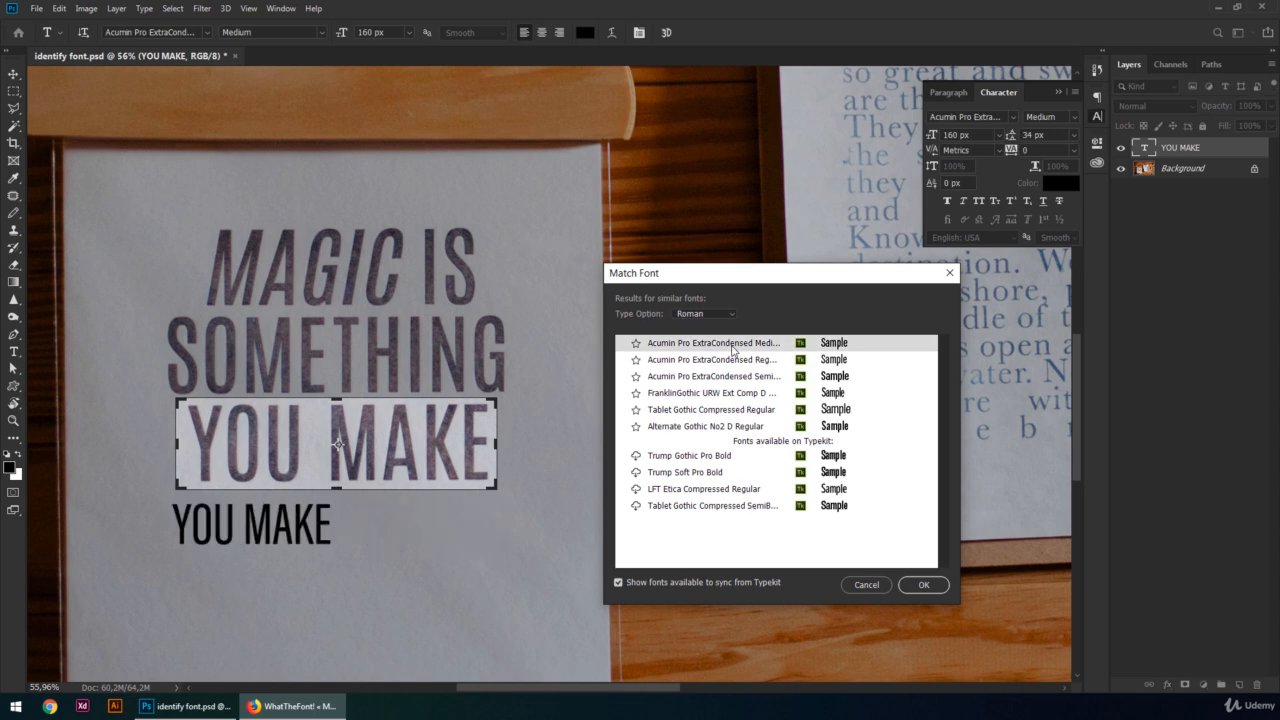
pyautogui.click(734, 360)
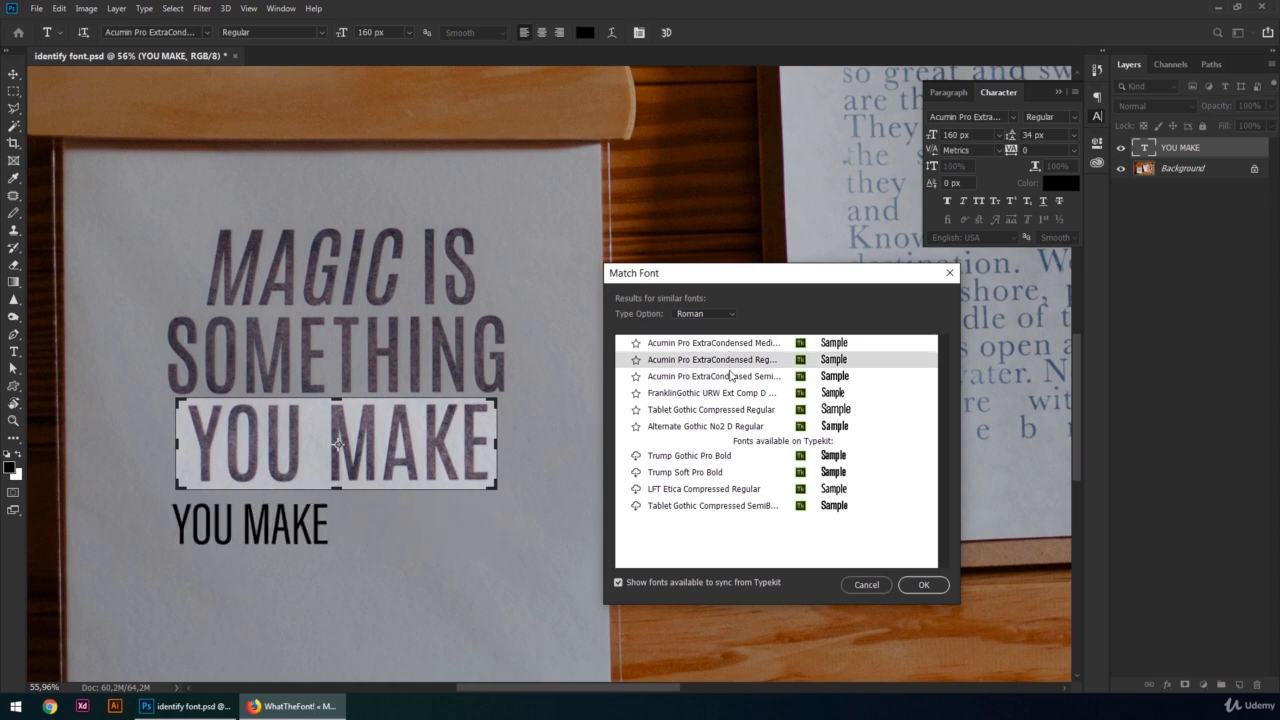
pyautogui.click(731, 376)
pyautogui.click(736, 393)
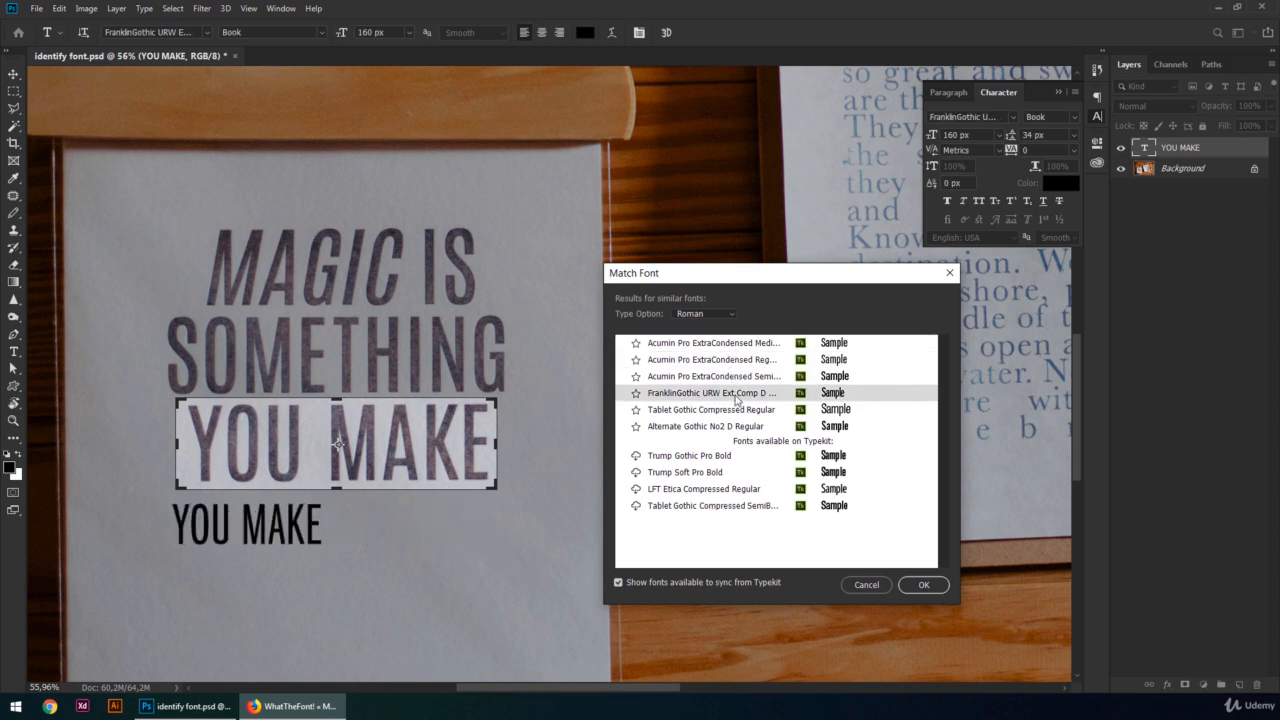
pyautogui.click(738, 410)
pyautogui.click(738, 426)
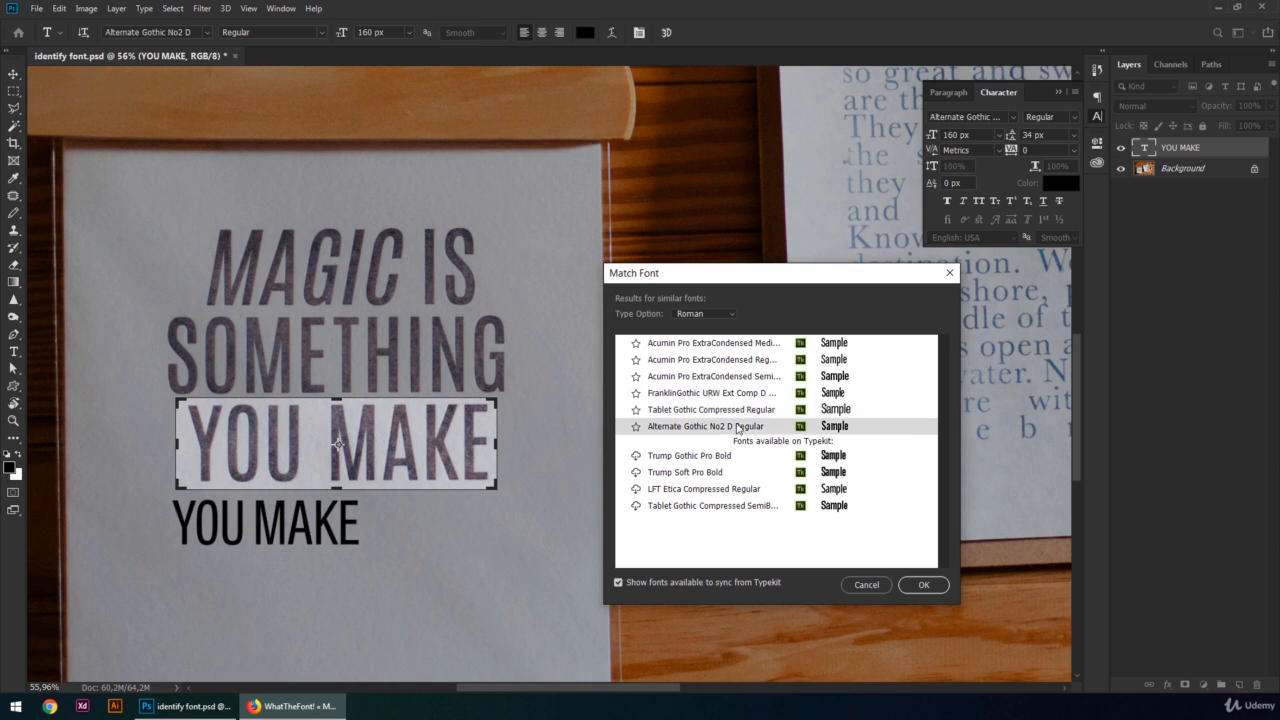
# Sync Trump Gothic Pro Bold from Typekit and compare it on the text with Acumin Pro ExtraCondensed Medium and Semibold.
pyautogui.click(677, 457)
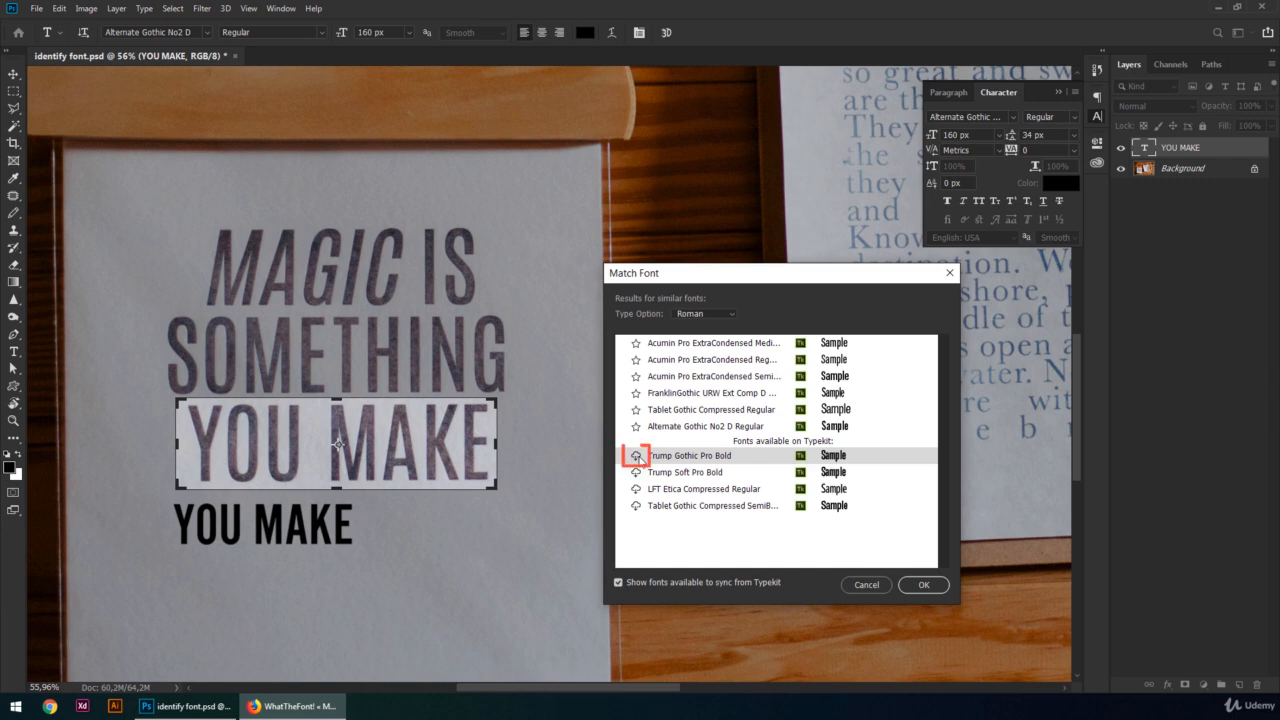
pyautogui.click(636, 456)
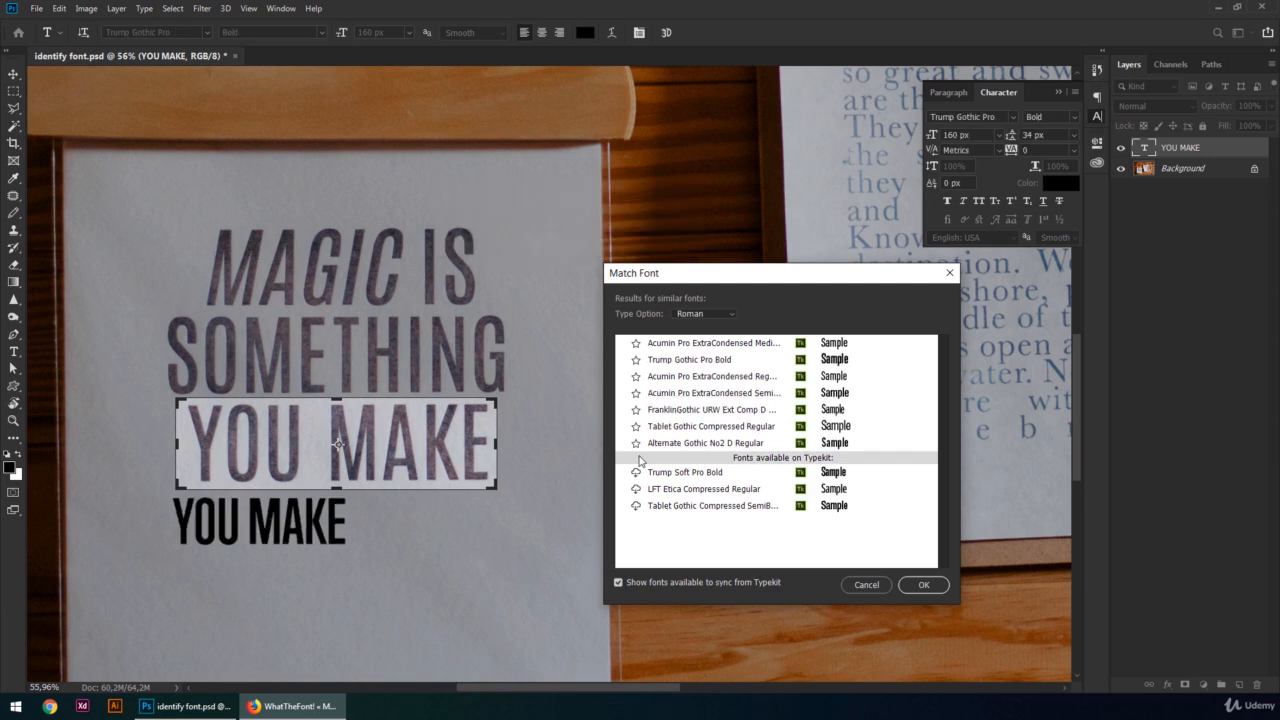
pyautogui.click(703, 343)
pyautogui.click(704, 360)
pyautogui.click(706, 394)
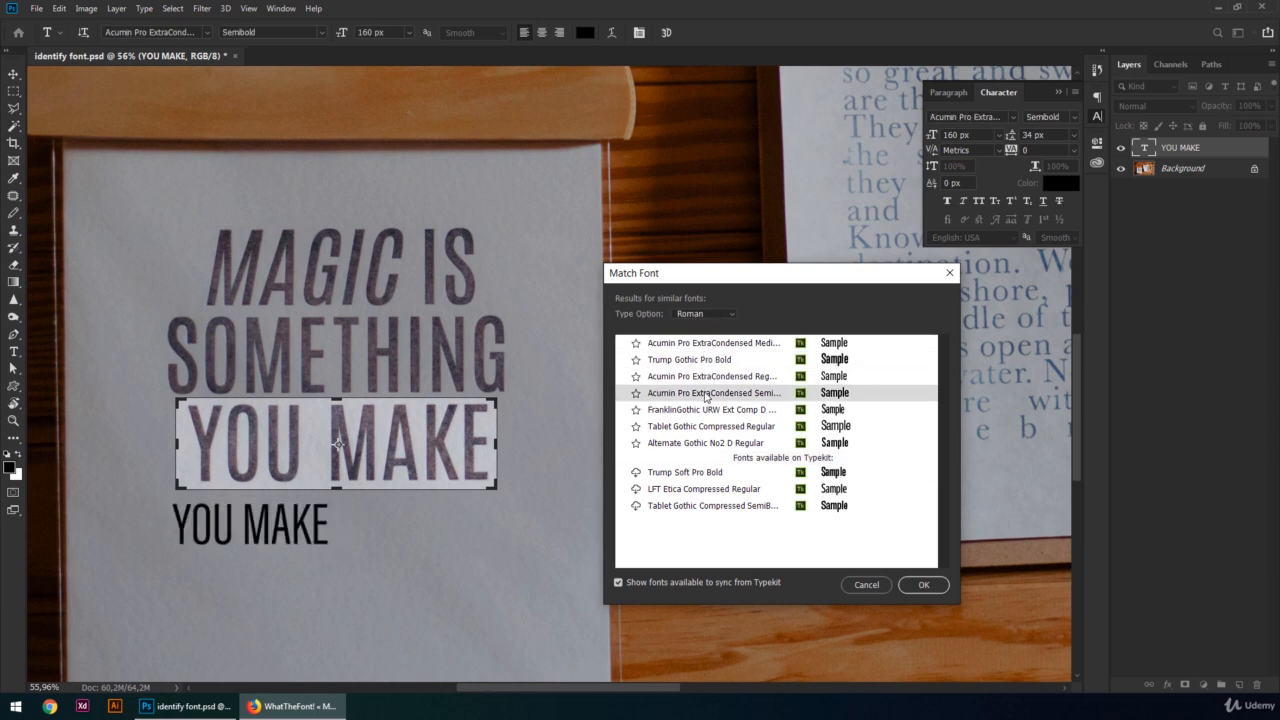
# Match the fonts of the poster's "SOMETHING" line, widening the match area to the whole word, and of the "MAGIC IS" line.
pyautogui.moveTo(383, 452); pyautogui.dragTo(370, 360)
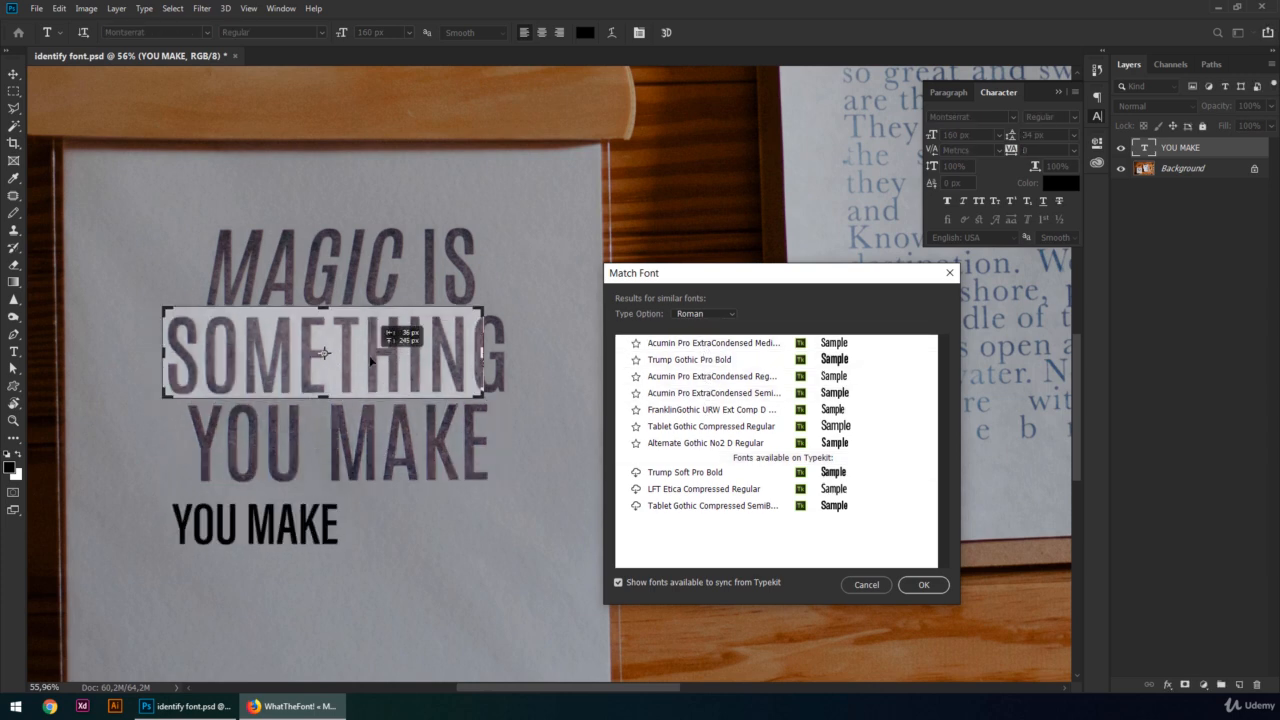
pyautogui.moveTo(484, 353); pyautogui.dragTo(516, 355)
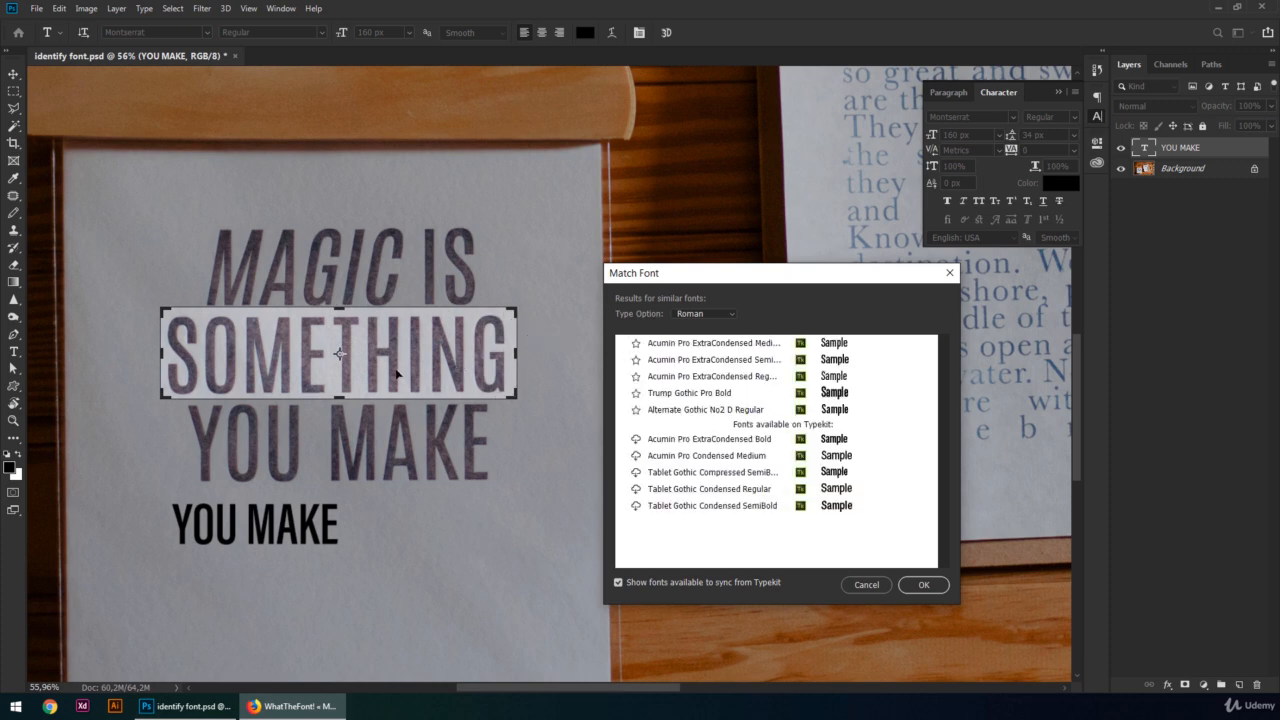
pyautogui.moveTo(390, 378); pyautogui.dragTo(410, 289)
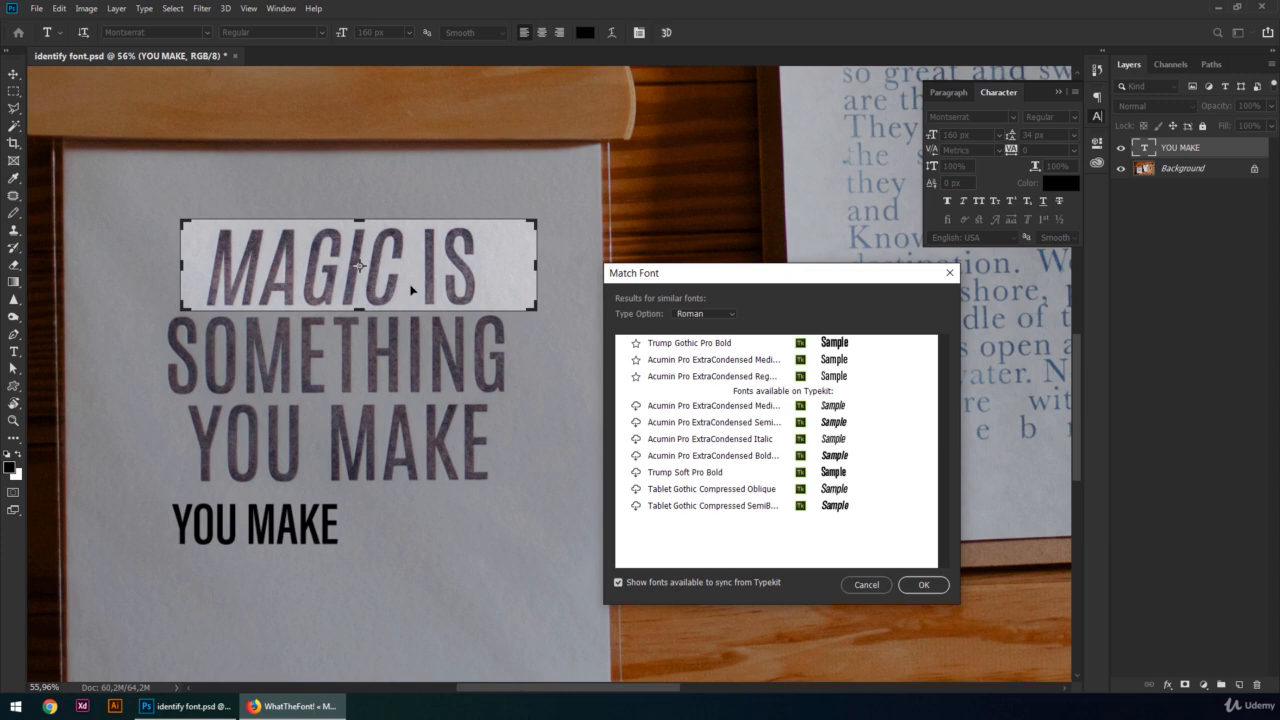
# Move the match area back over "SOMETHING" and down onto the original "YOU MAKE" line to search for matching fonts again.
pyautogui.moveTo(413, 283); pyautogui.dragTo(393, 370)
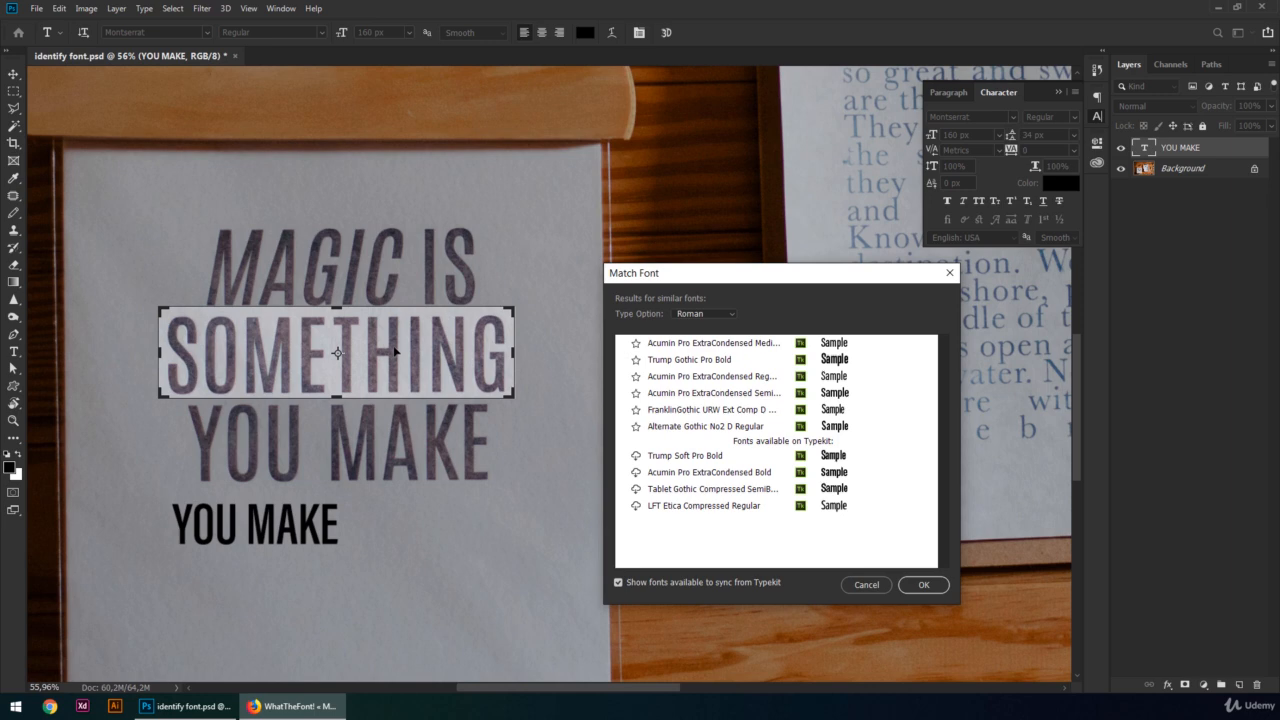
pyautogui.moveTo(394, 350); pyautogui.dragTo(392, 440)
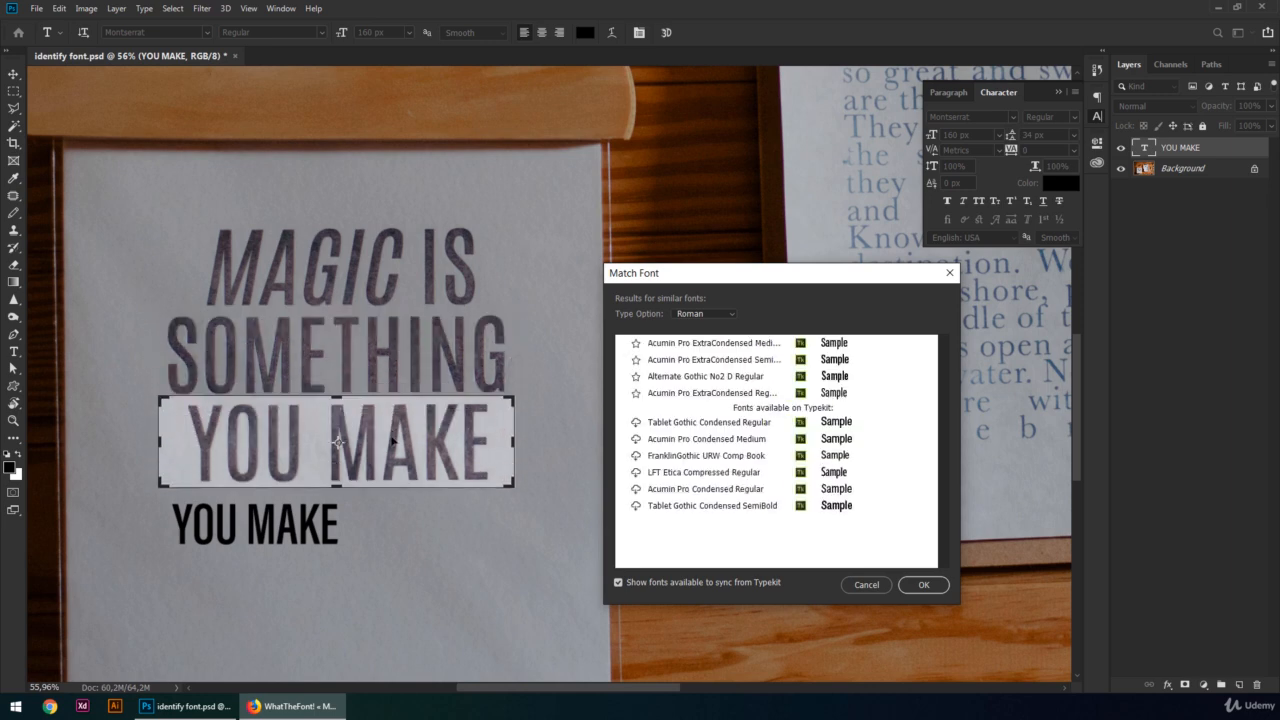
pyautogui.moveTo(394, 427)
pyautogui.mouseDown()
pyautogui.moveTo(396, 352)
pyautogui.moveTo(391, 440)
pyautogui.mouseUp()
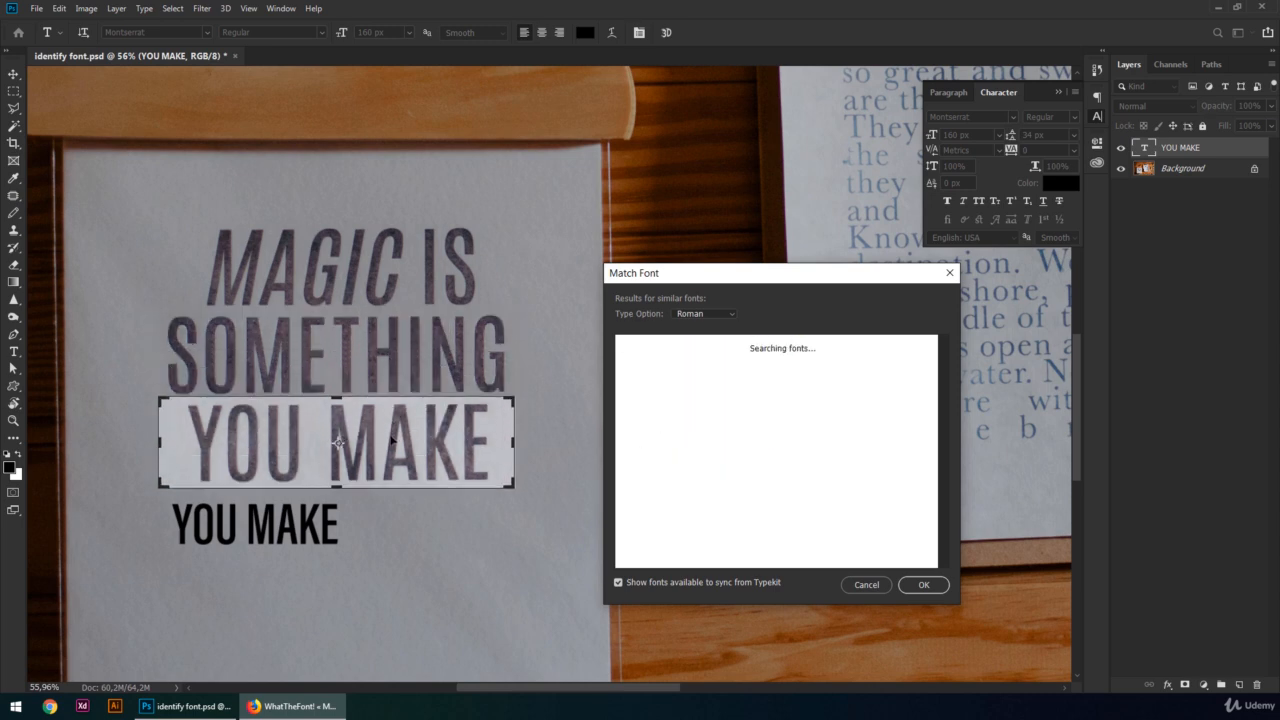